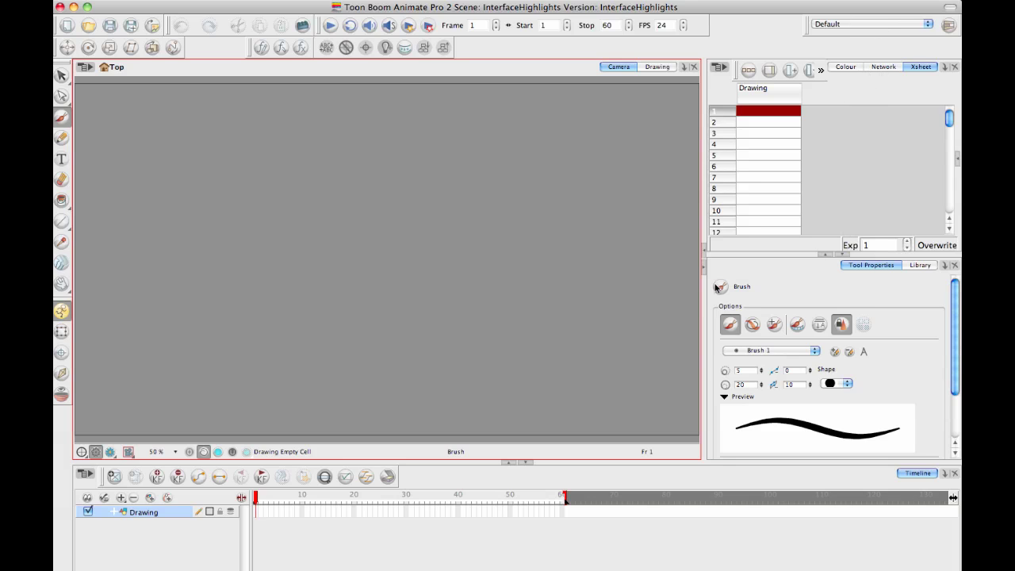
Drag the splitter left to widen the Xsheet and Tool Properties panels beside the Camera view.
drag(702, 290, 679, 287)
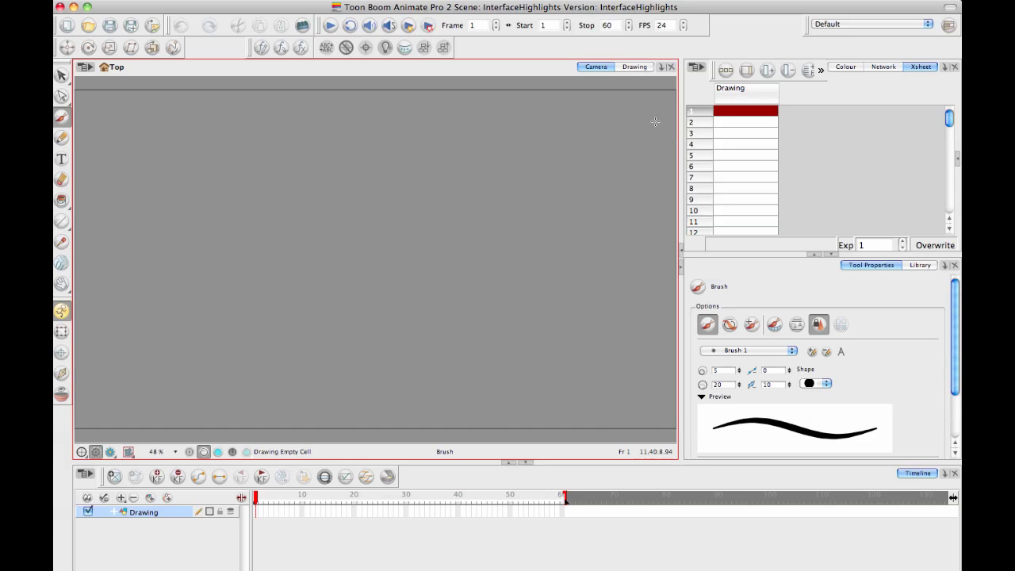
Collapse the side panels, dab a first brush mark, then bring the panels back.
click(681, 270)
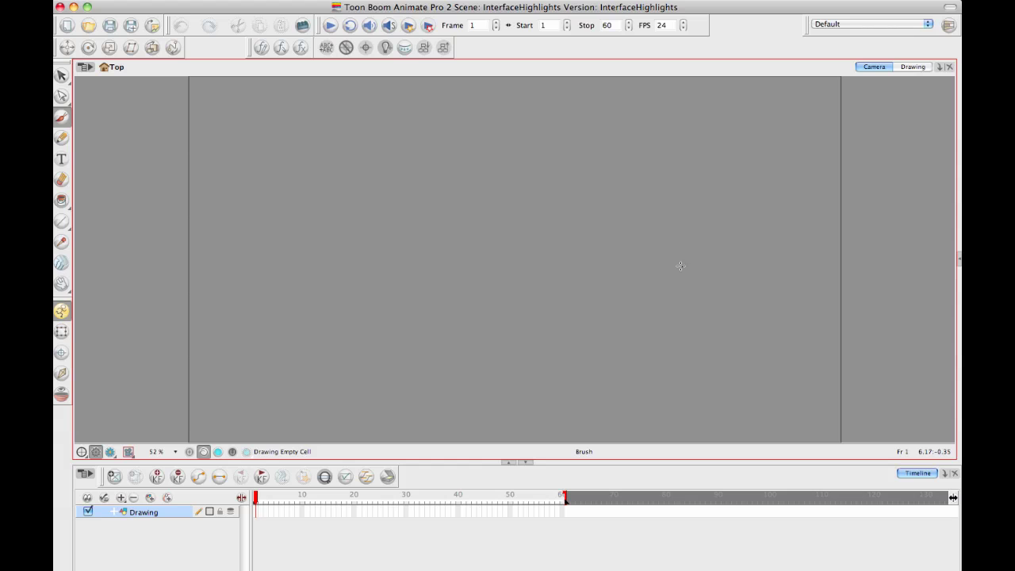
click(682, 266)
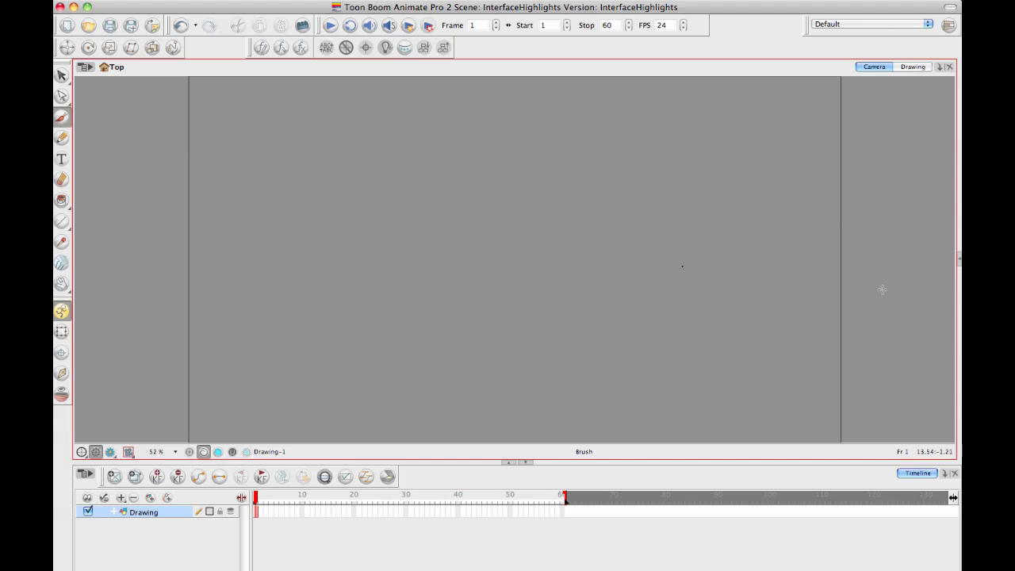
click(960, 260)
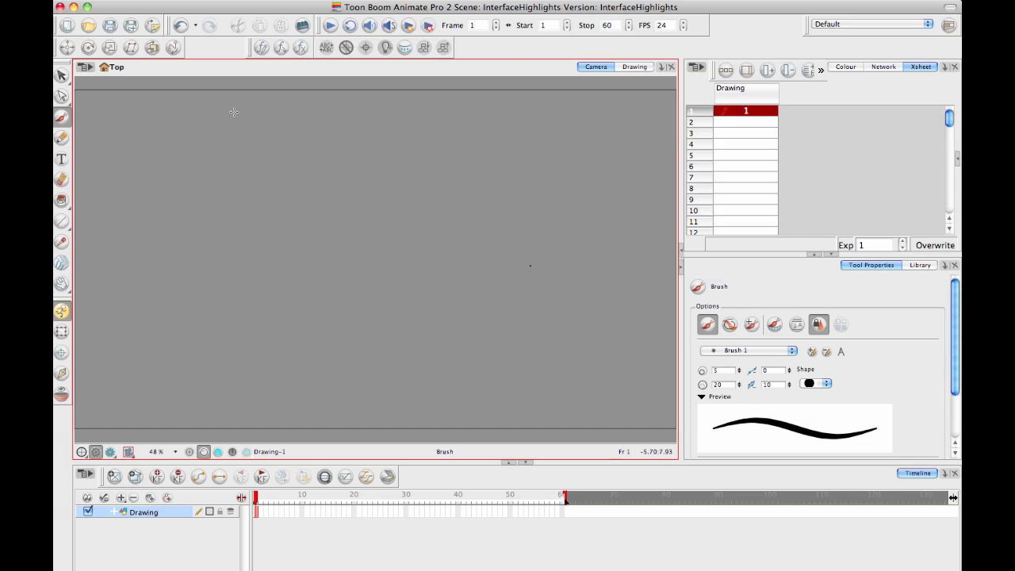
Brush the stick figure's head, body and leg, then collapse tool options to lengthen the Xsheet.
mouse_move(231, 108)
mouse_down()
mouse_move(240, 108)
mouse_move(266, 163)
mouse_up()
mouse_move(253, 200)
mouse_down()
mouse_move(236, 245)
mouse_move(234, 309)
mouse_move(254, 389)
mouse_up()
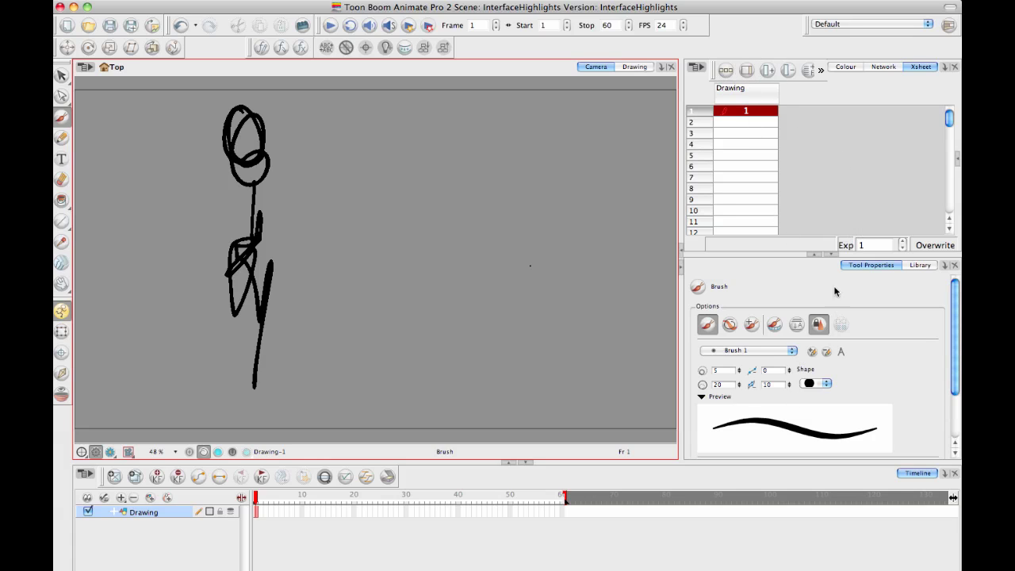
click(833, 253)
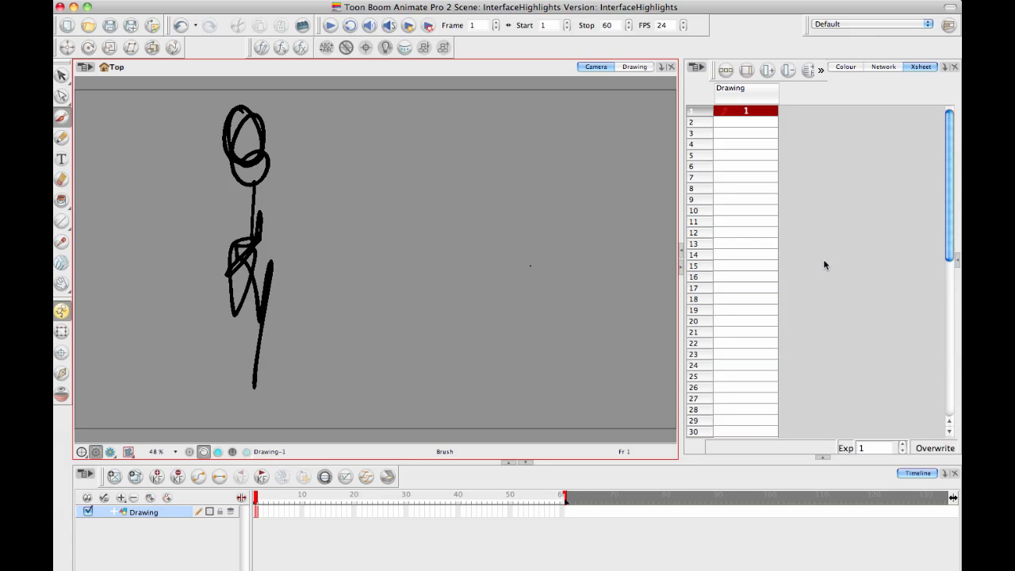
drag(950, 238, 950, 135)
click(823, 457)
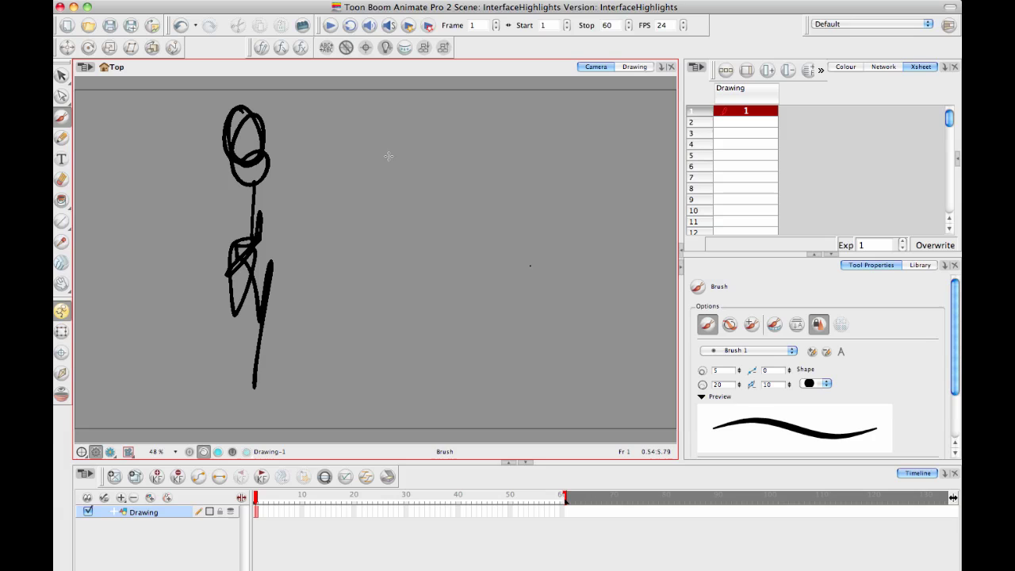
Raise the brush maximum size to 63.196 and draw a wavy stroke right of the figure.
key(super+alt)
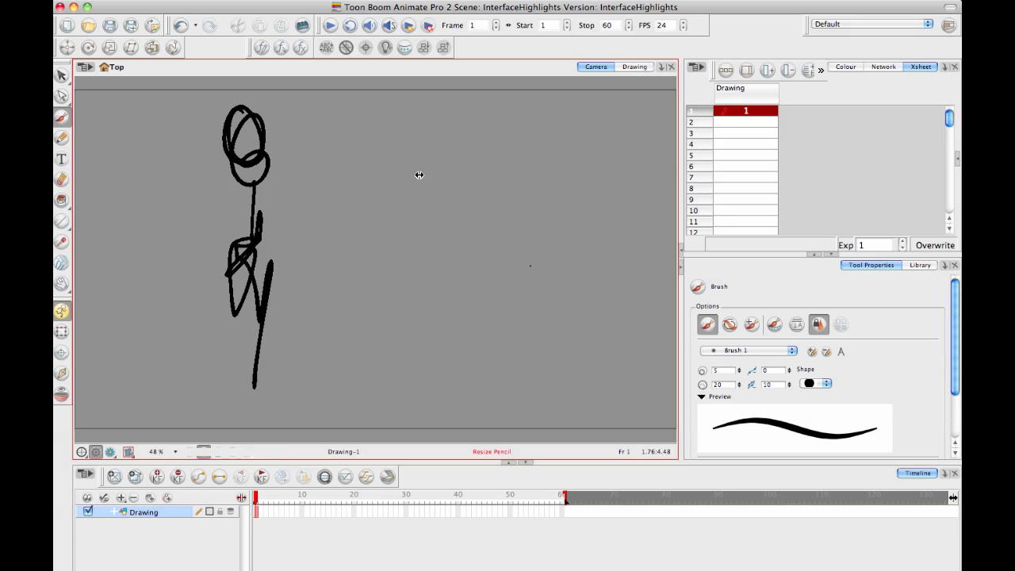
mouse_move(418, 174)
mouse_down()
mouse_move(449, 185)
mouse_move(424, 177)
mouse_up()
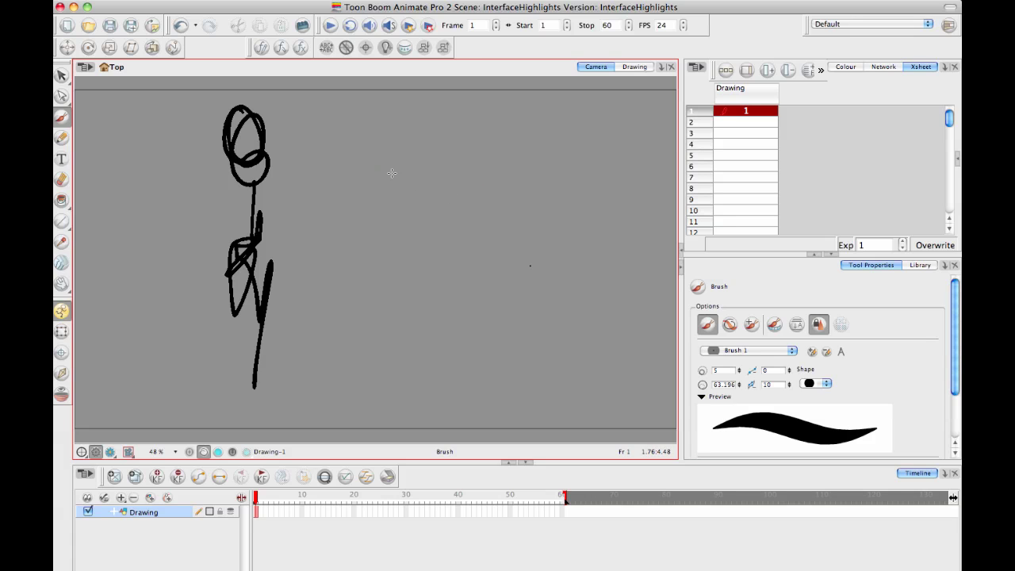
mouse_move(367, 128)
mouse_down()
mouse_move(461, 183)
mouse_move(562, 199)
mouse_up()
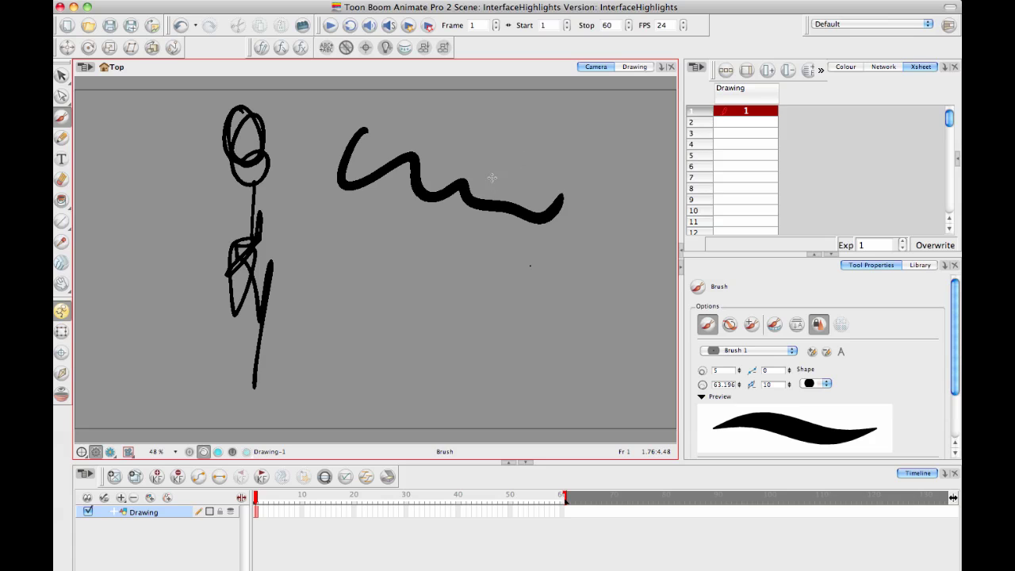
Set both brush sizes to 64.395 and draw thick bars, a triangle and a top bar.
key(super+alt)
mouse_move(410, 249)
mouse_down()
mouse_move(419, 256)
mouse_move(384, 272)
mouse_move(533, 238)
mouse_up()
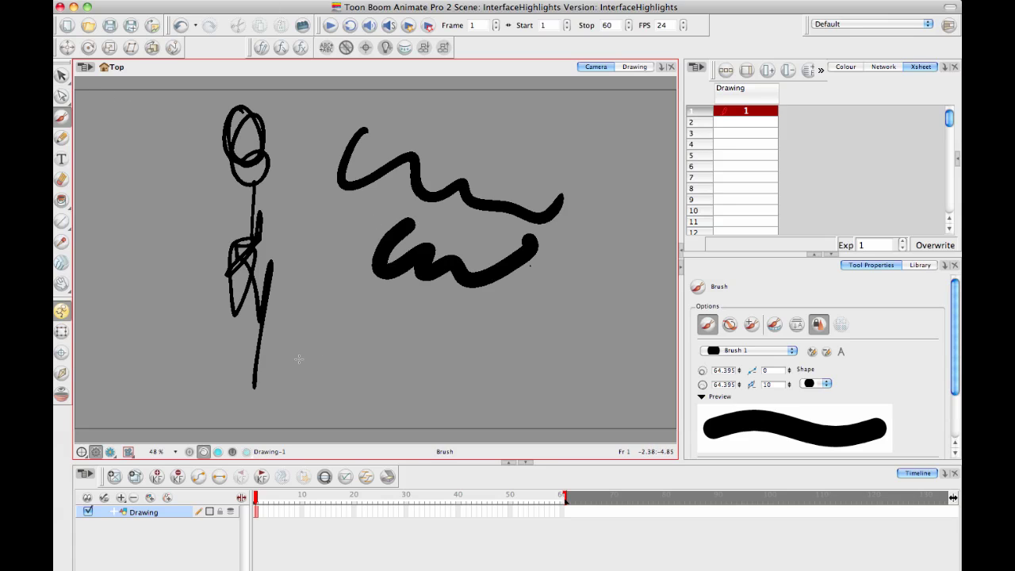
drag(319, 355, 428, 357)
mouse_move(512, 367)
mouse_down()
mouse_move(604, 377)
mouse_move(569, 275)
mouse_move(529, 254)
mouse_move(573, 372)
mouse_move(579, 342)
mouse_move(577, 381)
mouse_move(565, 323)
mouse_move(528, 274)
mouse_move(530, 255)
mouse_move(602, 254)
mouse_move(586, 334)
mouse_up()
mouse_move(536, 384)
mouse_down()
mouse_move(473, 409)
mouse_move(435, 331)
mouse_move(476, 400)
mouse_move(509, 403)
mouse_up()
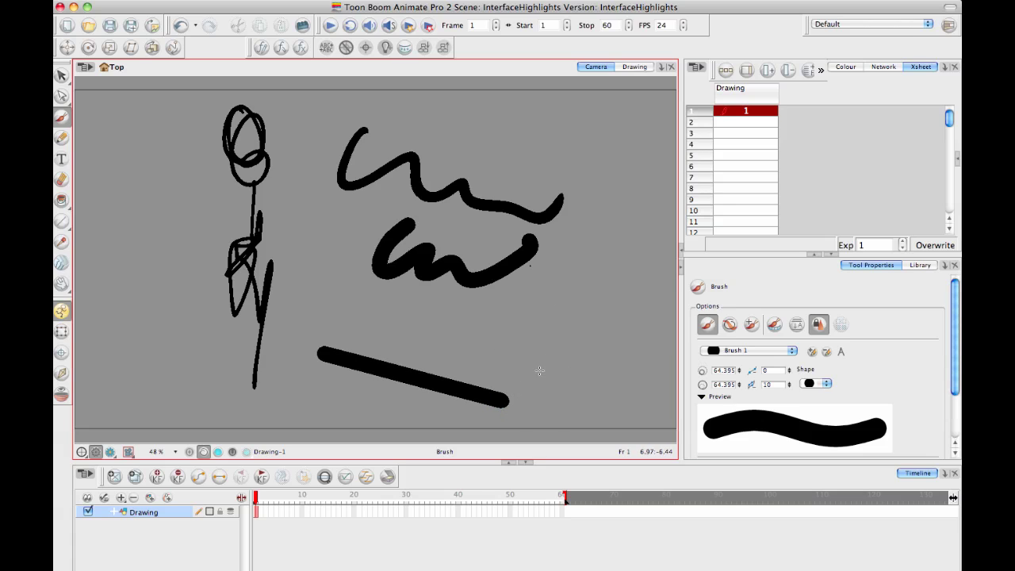
mouse_move(476, 355)
mouse_down()
mouse_move(605, 369)
mouse_move(596, 362)
mouse_move(629, 261)
mouse_move(564, 290)
mouse_move(479, 353)
mouse_up()
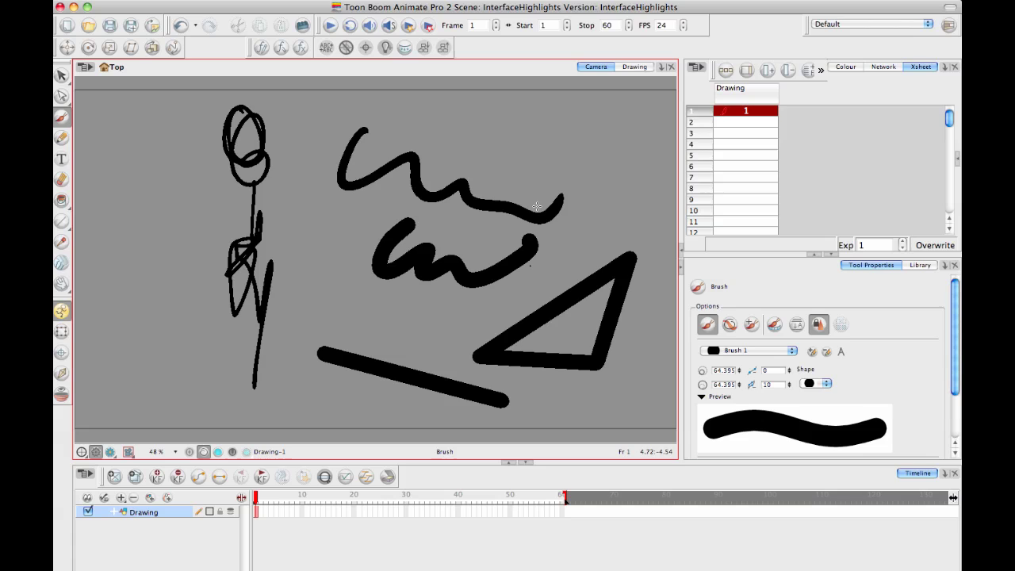
mouse_move(441, 129)
mouse_down()
mouse_move(609, 139)
mouse_move(629, 115)
mouse_move(639, 131)
mouse_up()
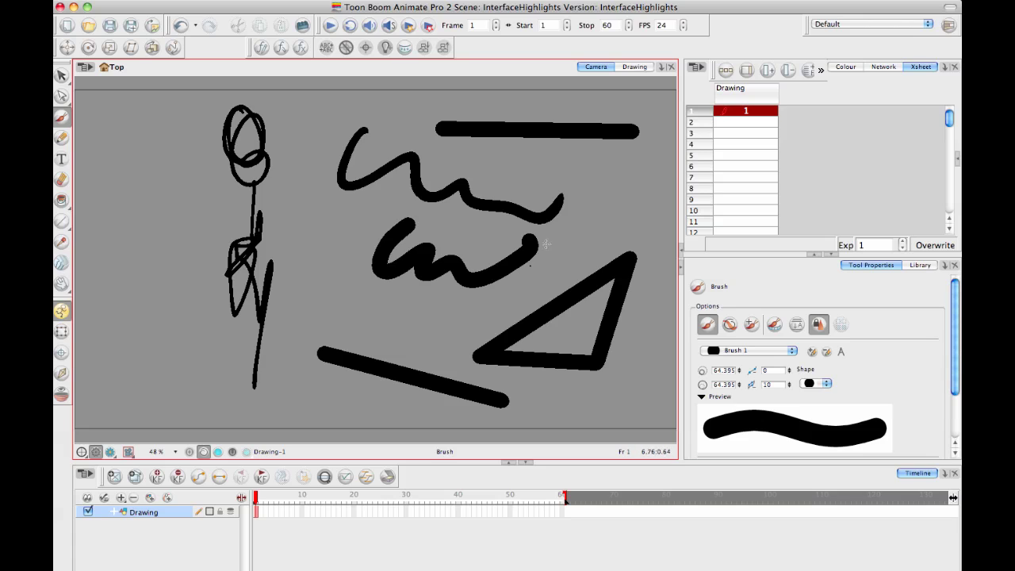
Lasso the strokes right of the figure with Select and delete them.
click(61, 75)
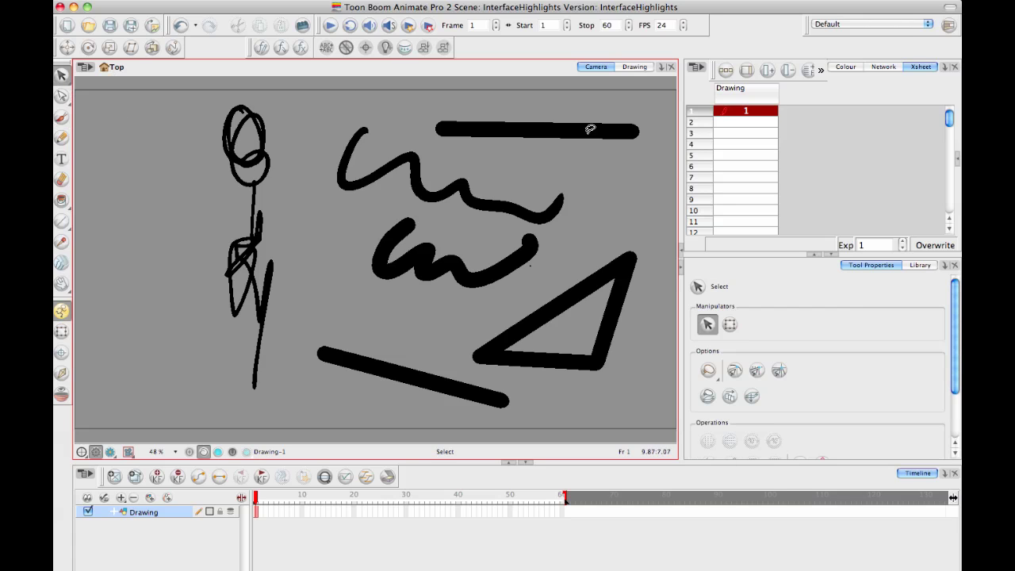
mouse_move(530, 108)
mouse_down()
mouse_move(408, 119)
mouse_move(653, 336)
mouse_move(665, 198)
mouse_up()
key(Delete)
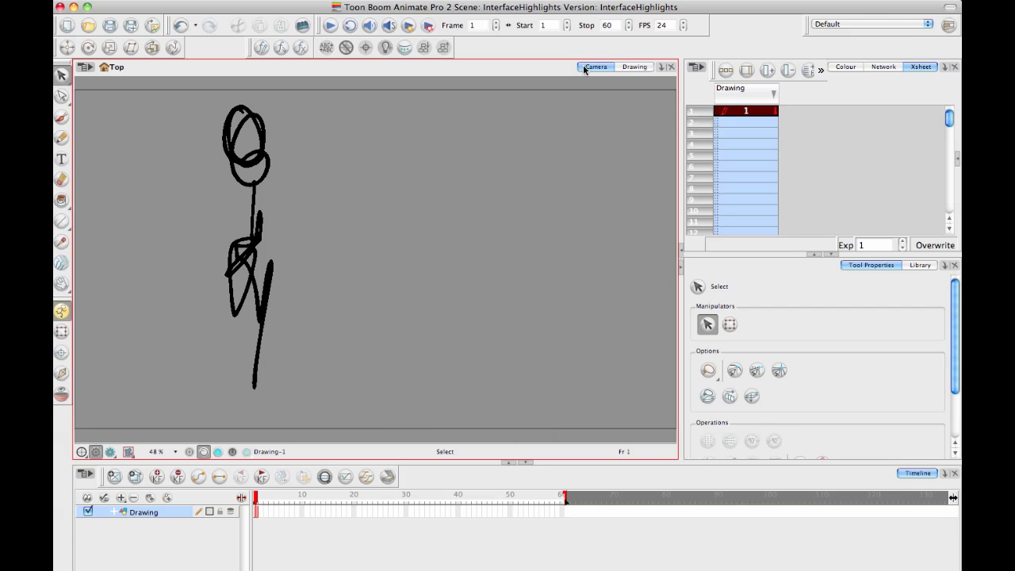
Draw a straight horizontal line right of the figure with the Line tool, undoing a vertical line.
click(61, 222)
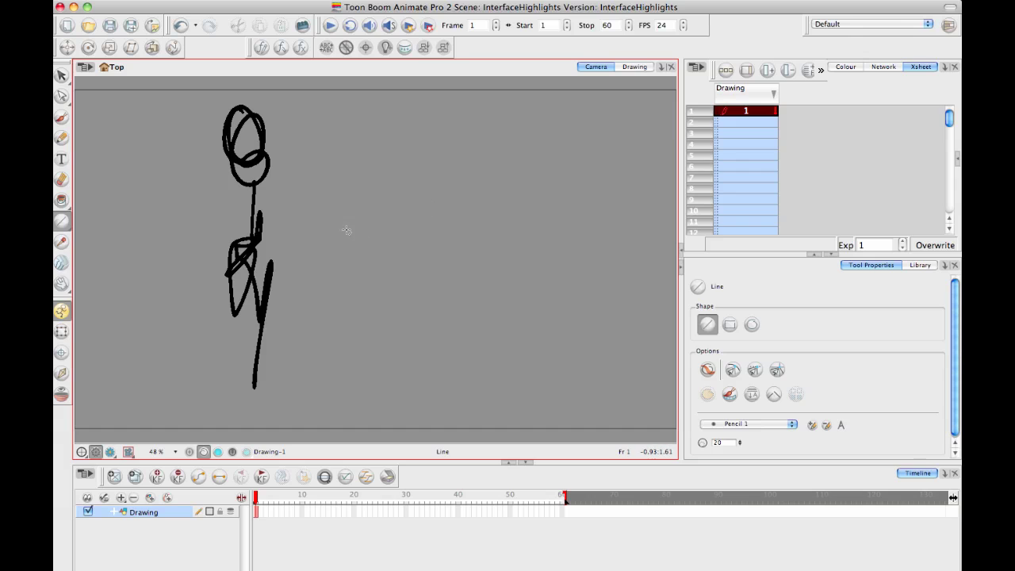
mouse_move(351, 231)
mouse_down()
mouse_move(639, 276)
mouse_move(626, 163)
mouse_move(423, 102)
mouse_move(352, 102)
mouse_move(651, 310)
mouse_move(327, 372)
mouse_move(356, 382)
mouse_move(356, 406)
mouse_move(448, 403)
mouse_move(650, 260)
mouse_move(630, 220)
mouse_up()
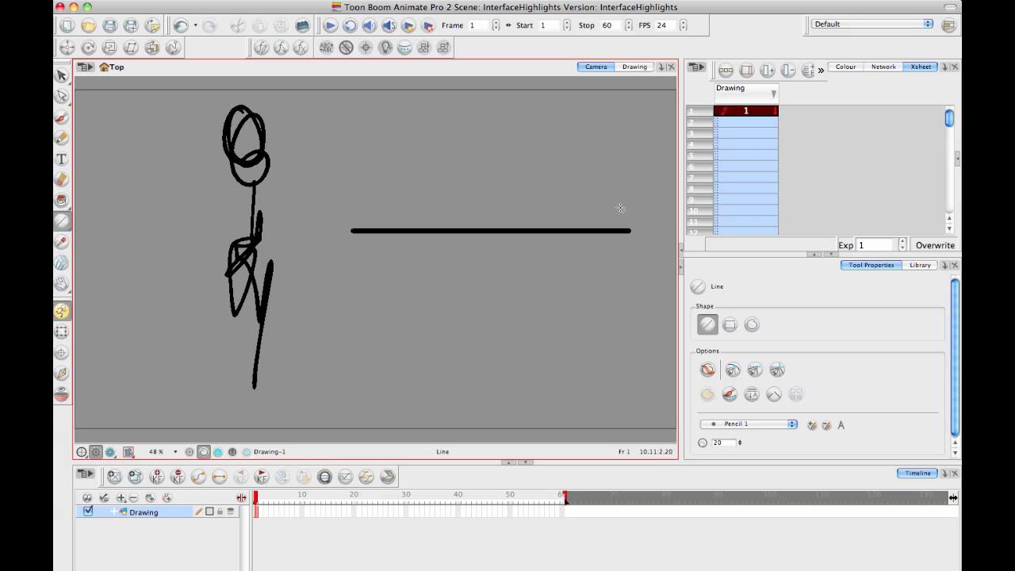
drag(353, 231, 353, 379)
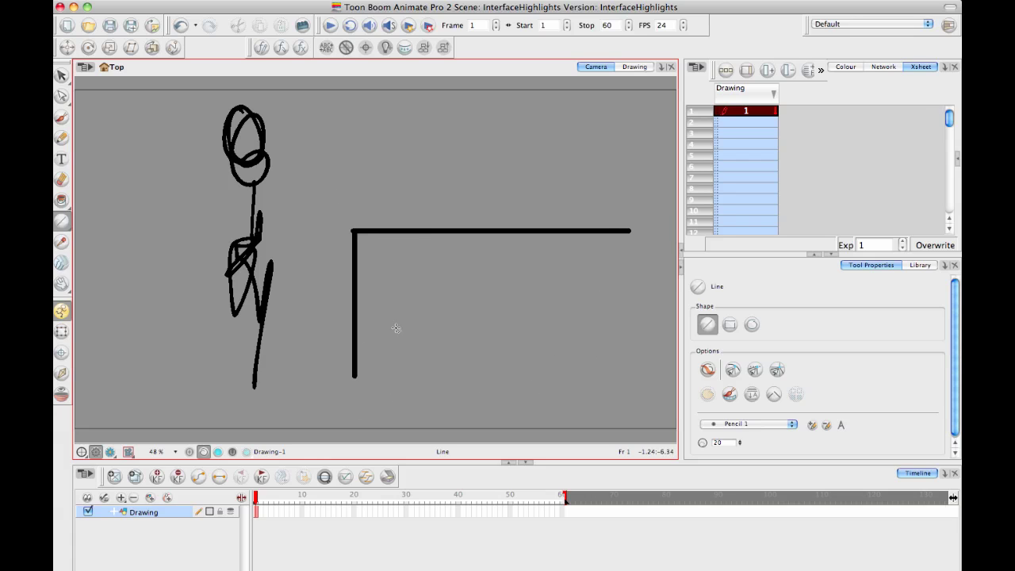
key(ctrl+z)
Enable connecting to line endpoints, draw the rectangle's sides and bottom, then undo them.
click(733, 369)
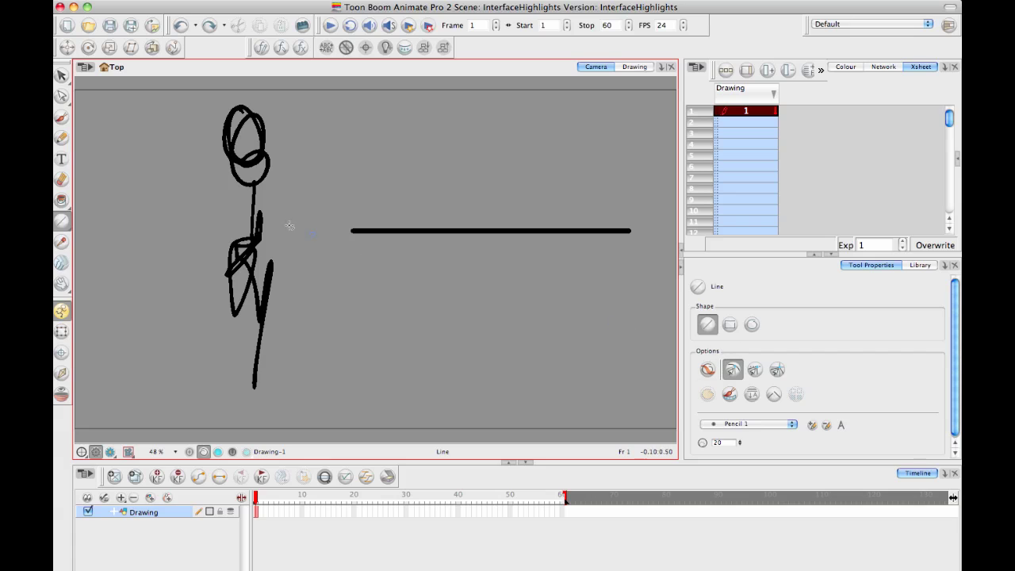
drag(353, 231, 353, 406)
drag(630, 232, 616, 402)
drag(353, 406, 628, 403)
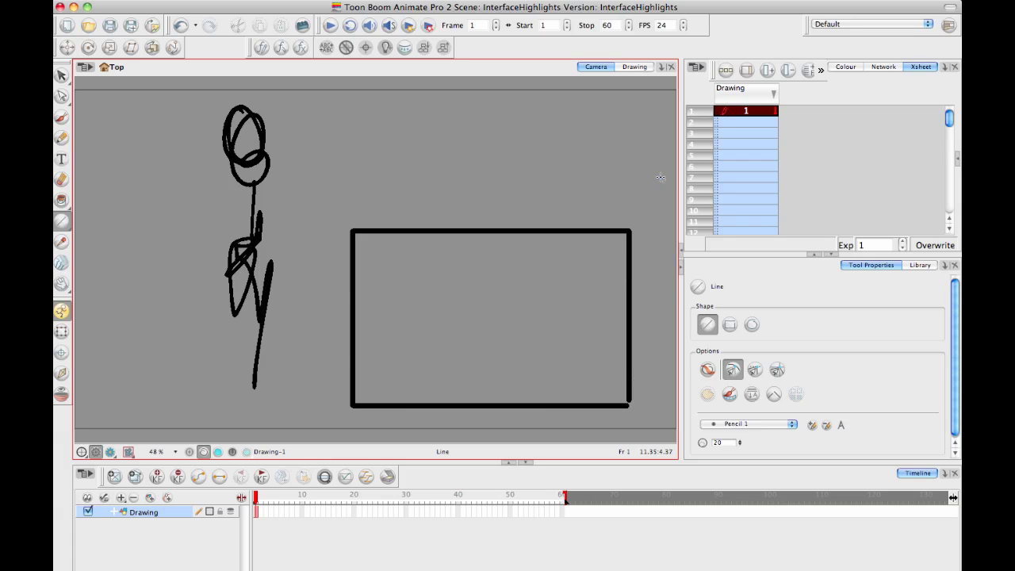
key(super+z)
key(super+z)
key(super+z)
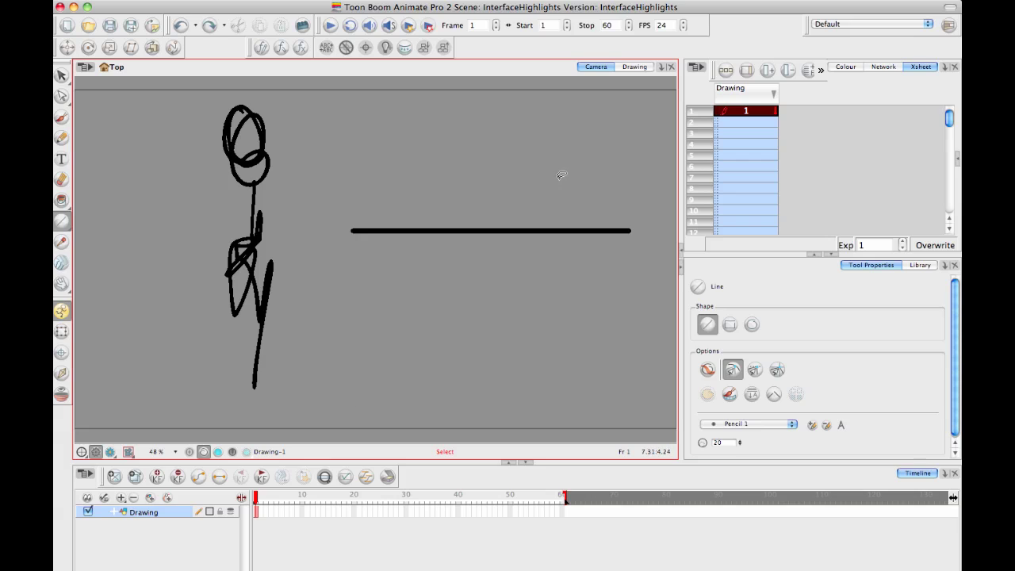
key(super+z)
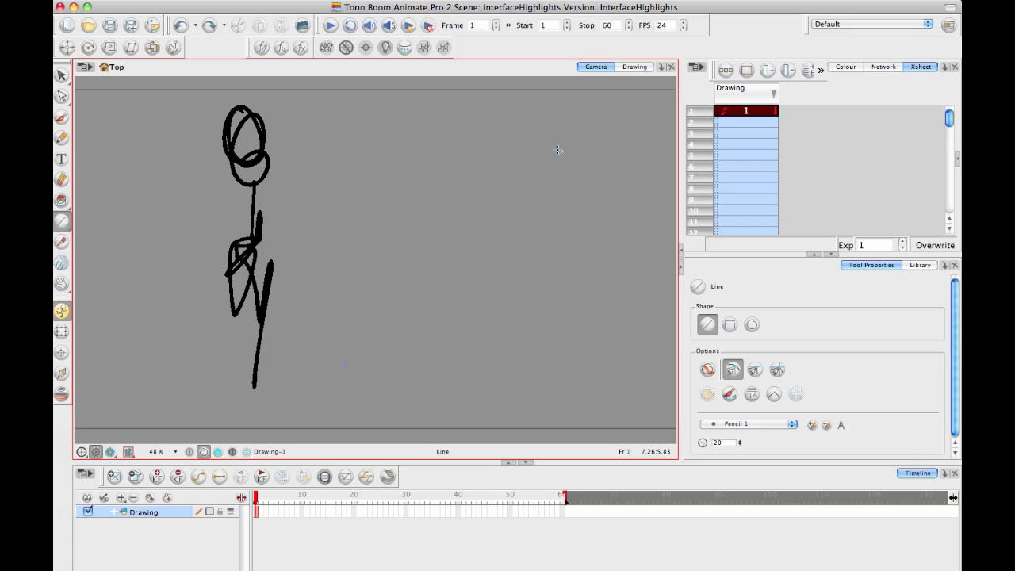
click(99, 2)
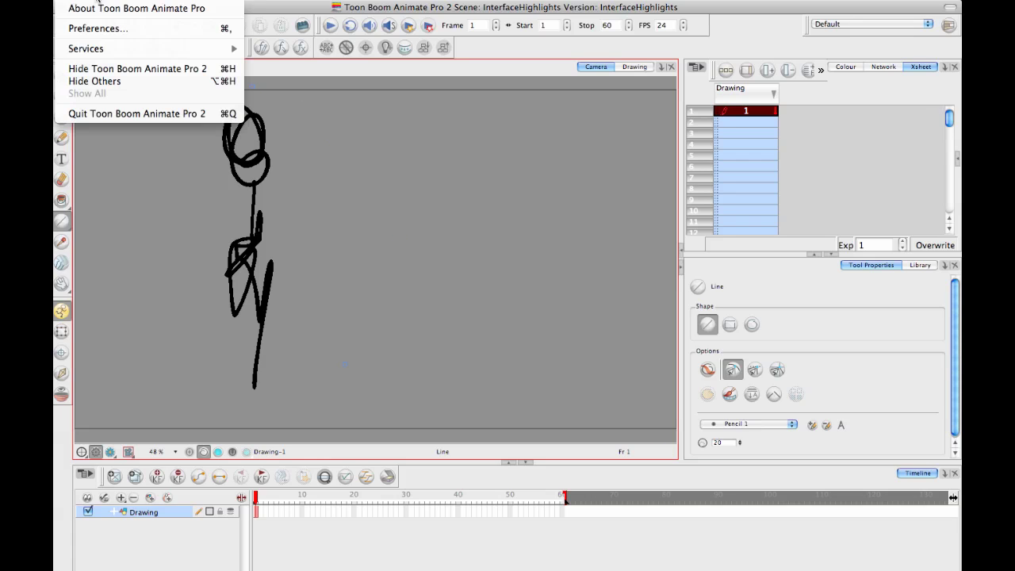
click(132, 31)
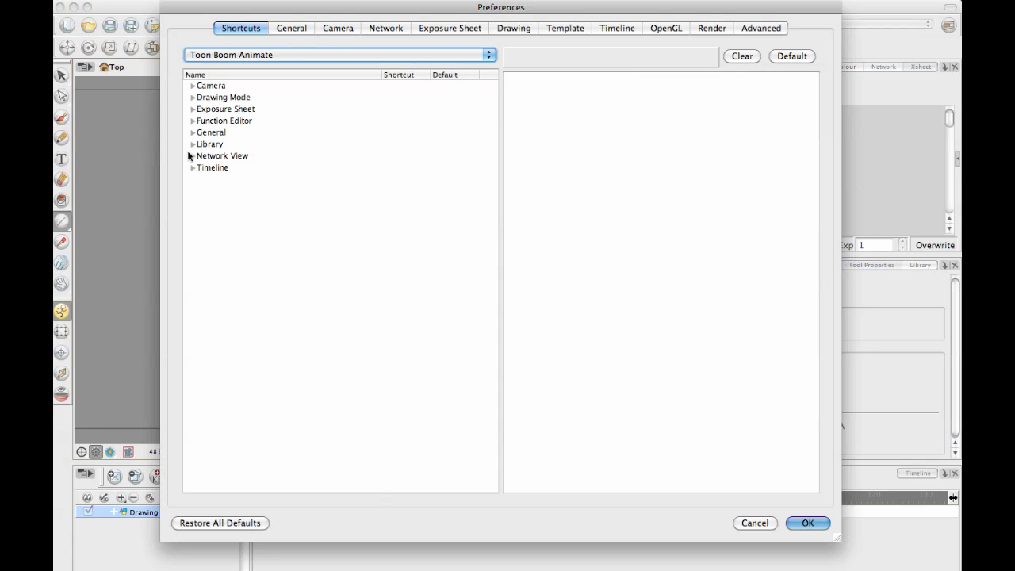
click(192, 97)
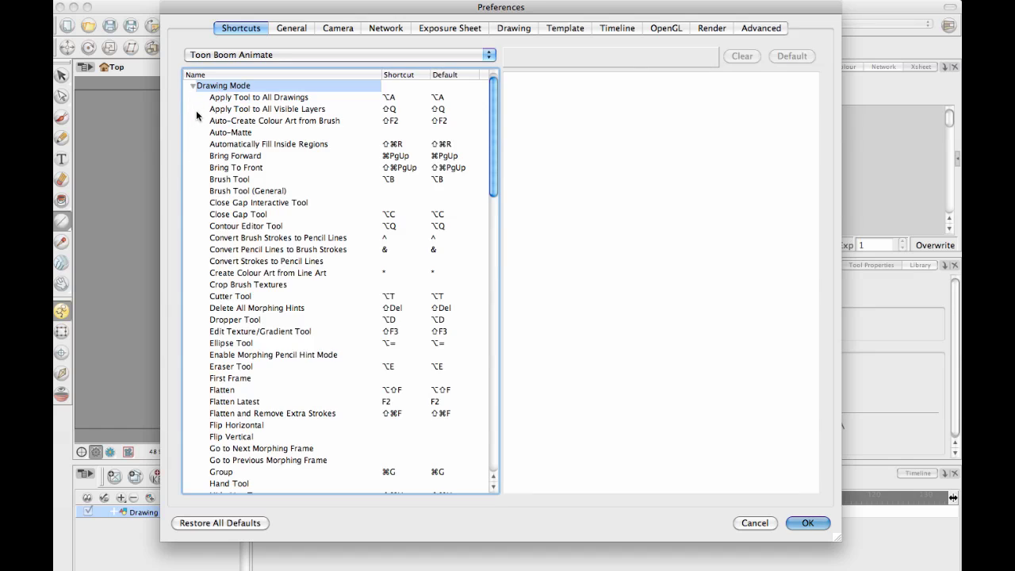
click(325, 343)
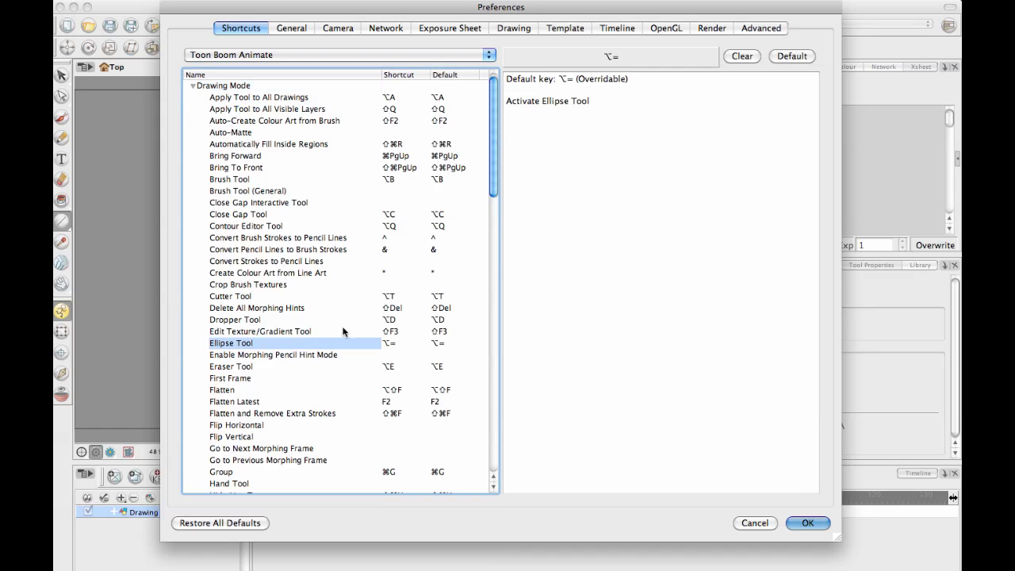
click(259, 181)
click(331, 226)
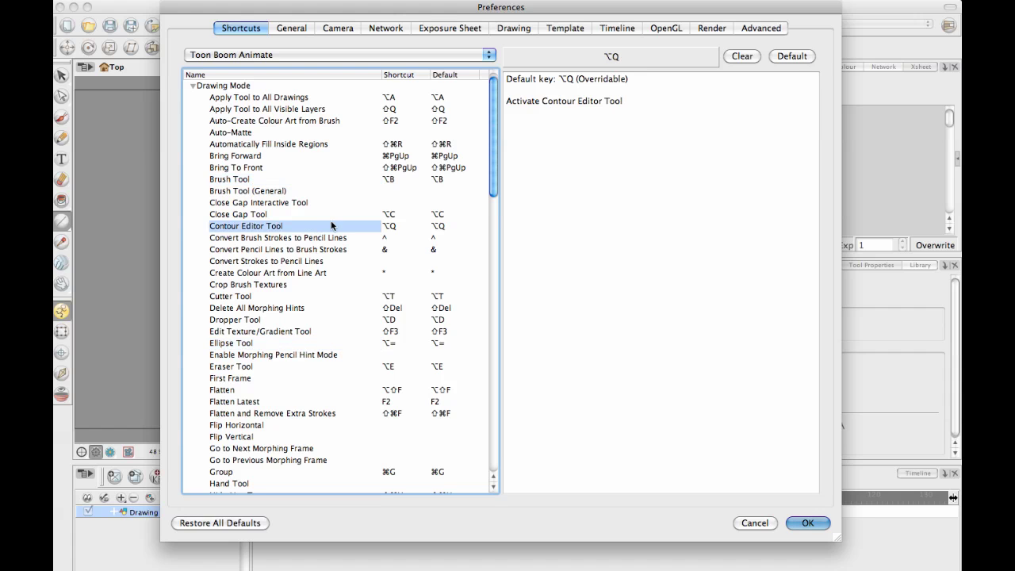
mouse_move(493, 179)
mouse_down()
mouse_move(485, 316)
mouse_move(503, 402)
mouse_move(511, 359)
mouse_up()
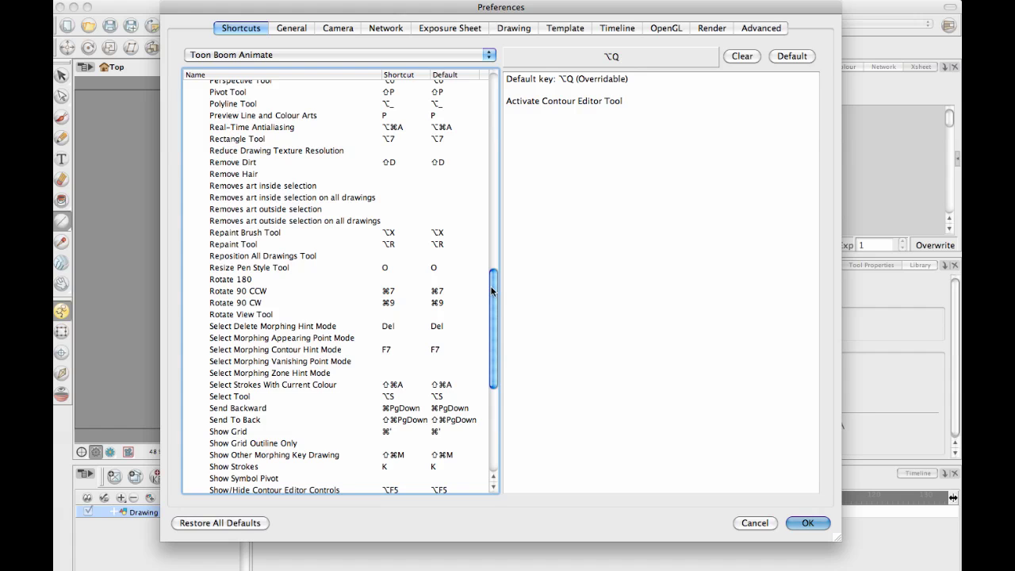
drag(491, 291, 503, 238)
click(262, 195)
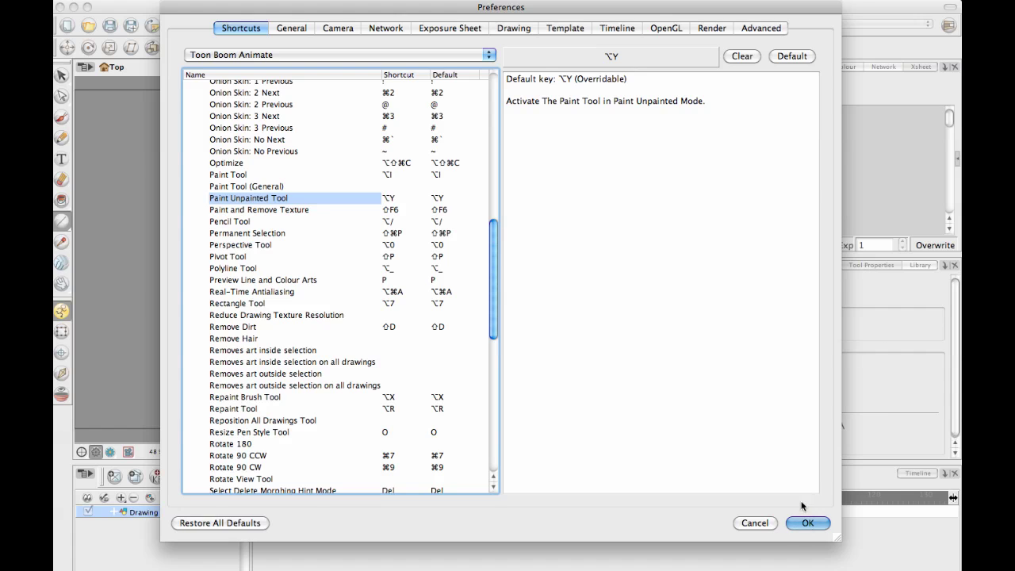
click(805, 522)
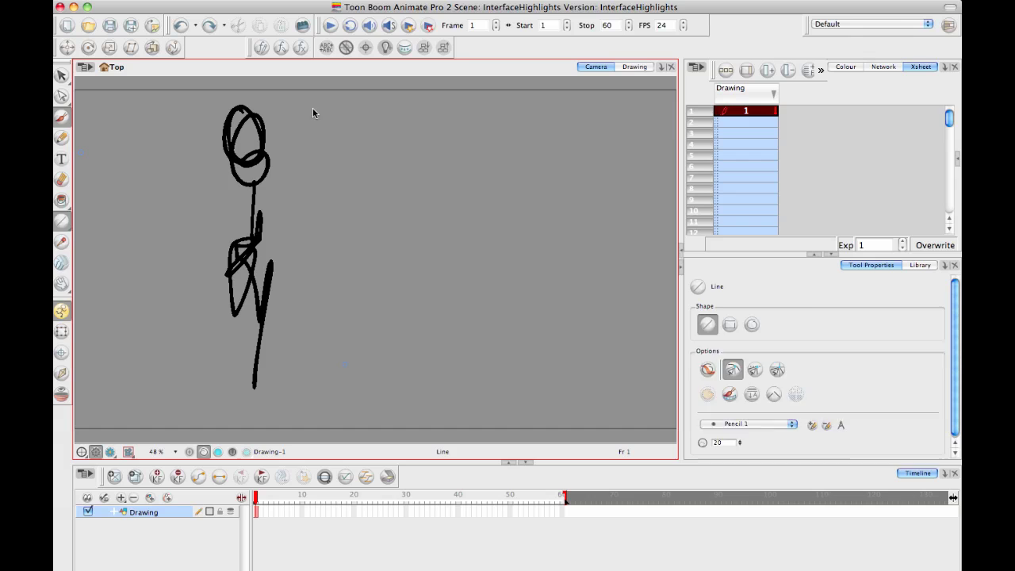
Brush a large circle right of the figure, fill its interior black, and return to Brush.
key(alt+b)
mouse_move(497, 147)
mouse_down()
mouse_move(476, 93)
mouse_move(500, 149)
mouse_up()
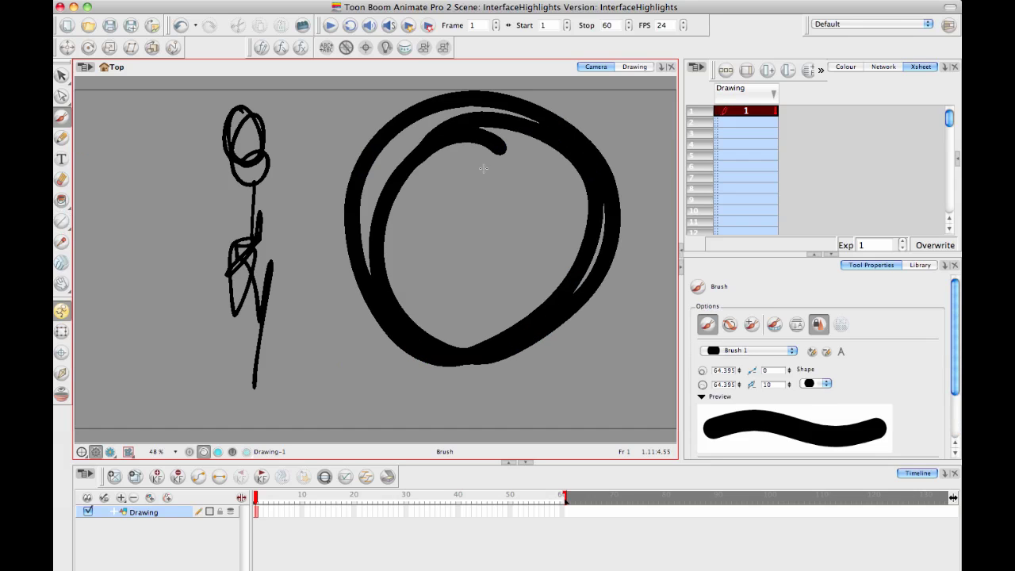
key(alt+i)
click(480, 246)
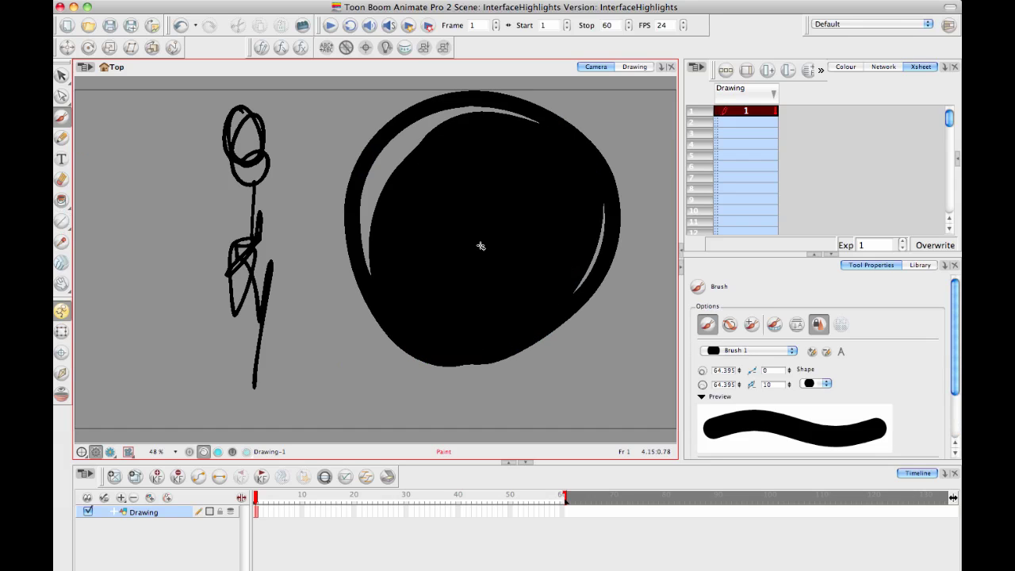
key(alt+b)
Duplicate the Animating workspace as Animating 2, move it to the Toolbar list, and apply.
click(949, 26)
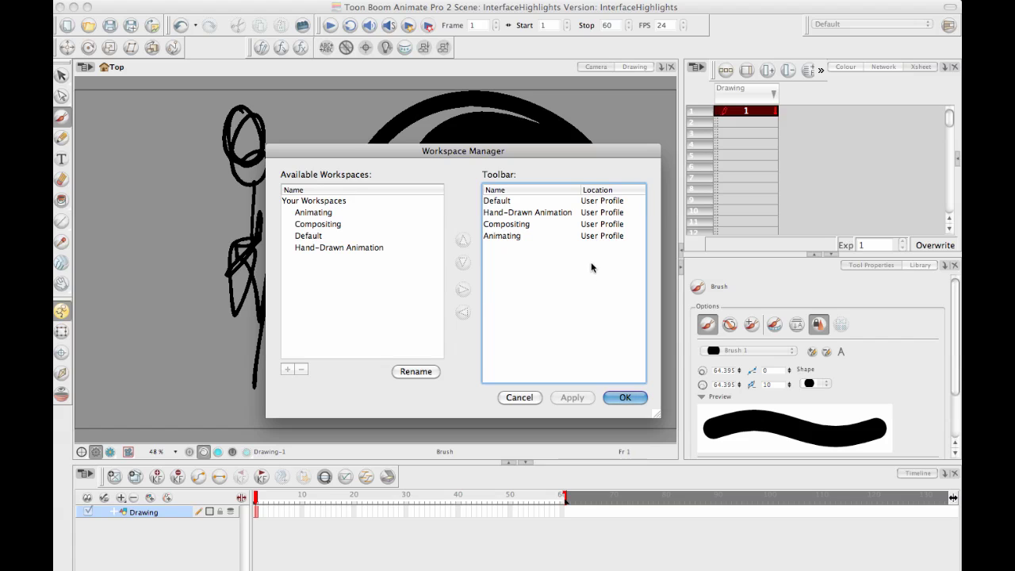
click(326, 212)
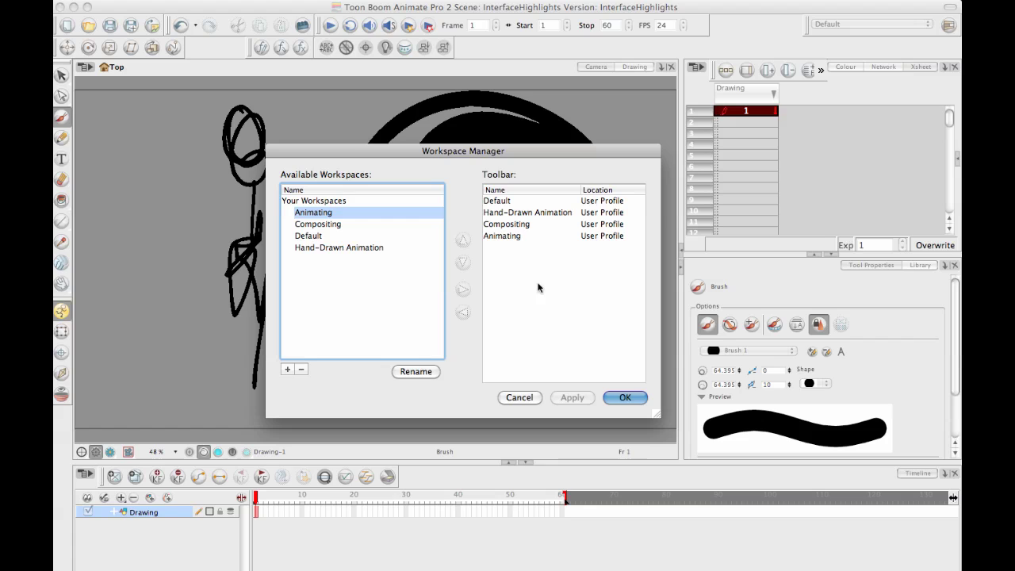
click(287, 368)
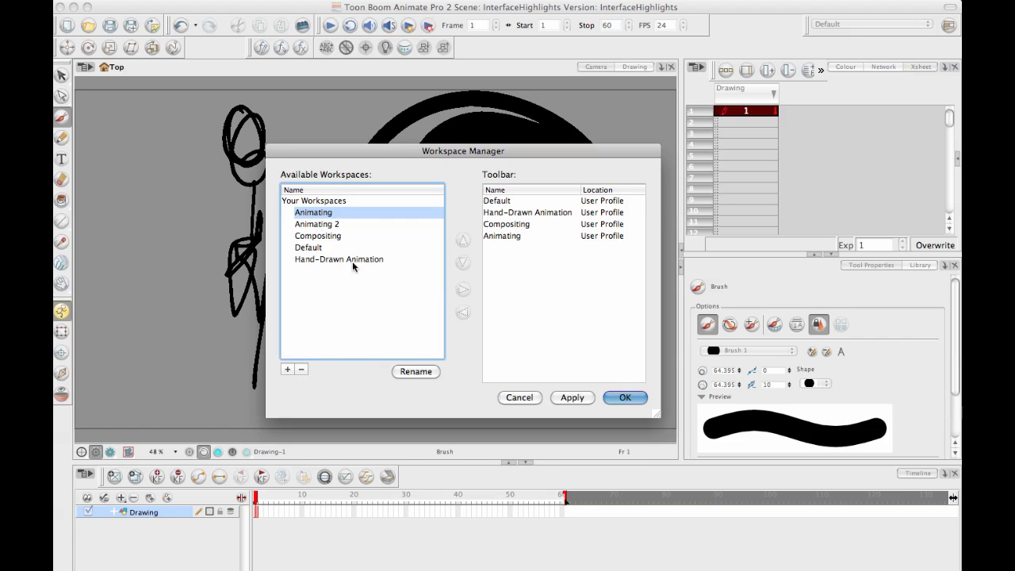
click(333, 225)
click(464, 290)
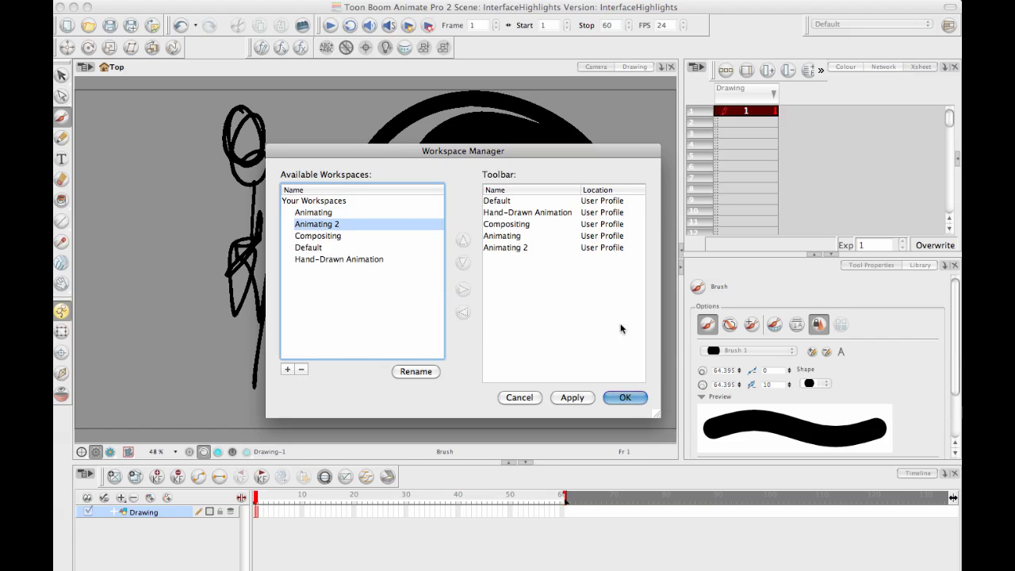
click(573, 398)
click(625, 398)
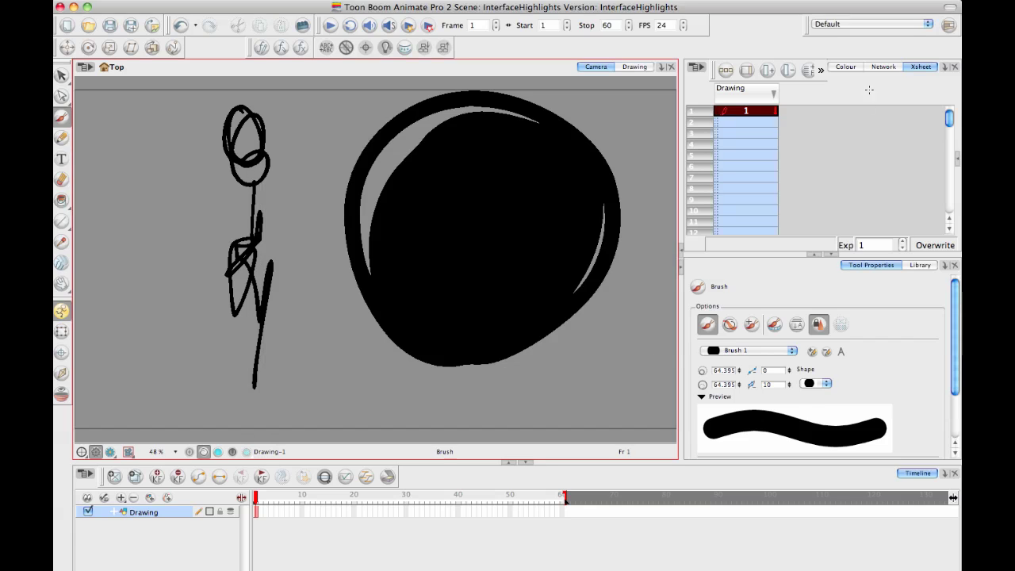
Open the workspace list to see Animating 2, then close it keeping Default.
click(921, 24)
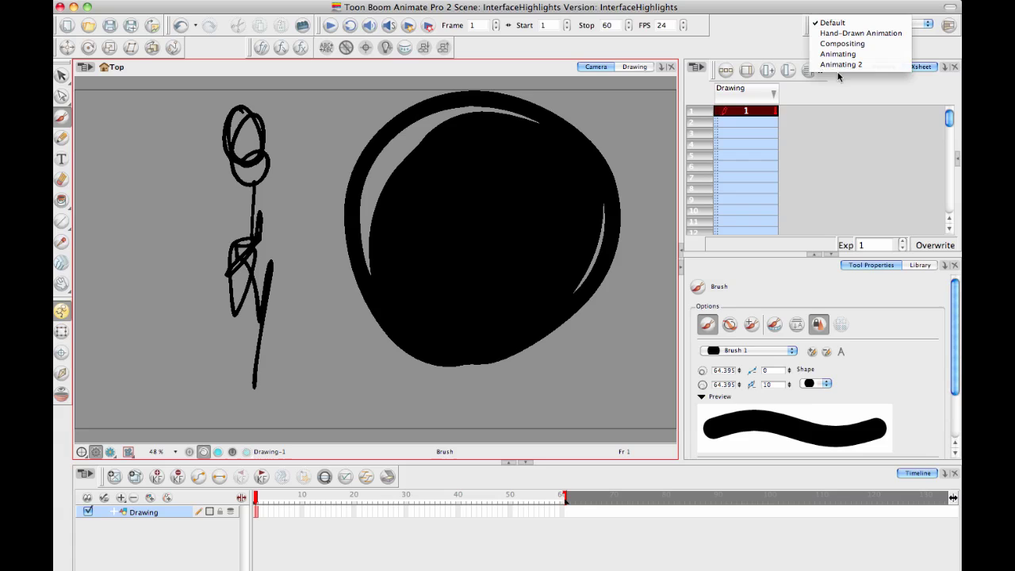
click(769, 52)
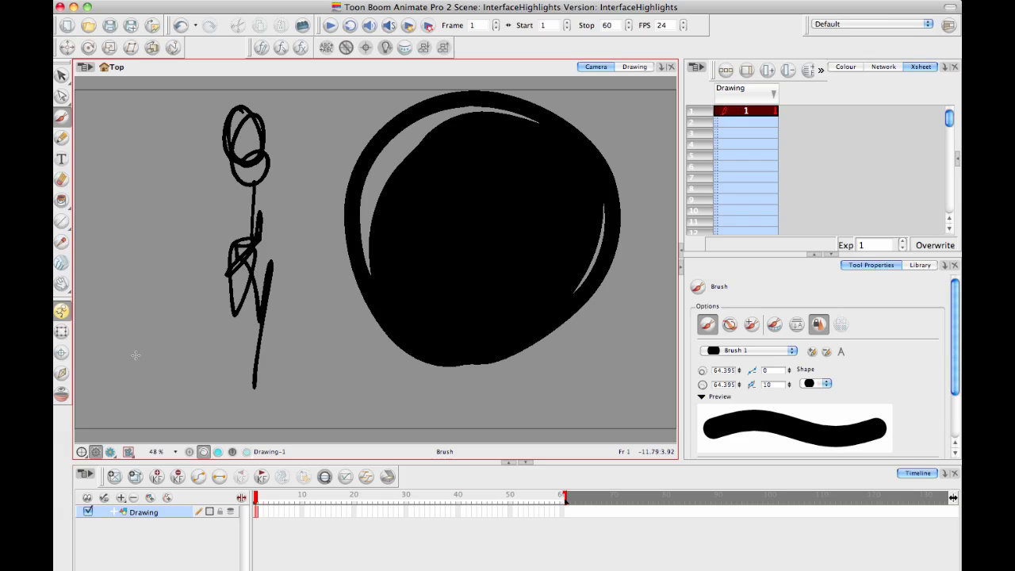
Move the red focus from the Timeline to Tool Properties, the Xsheet, then the drawing view.
click(495, 482)
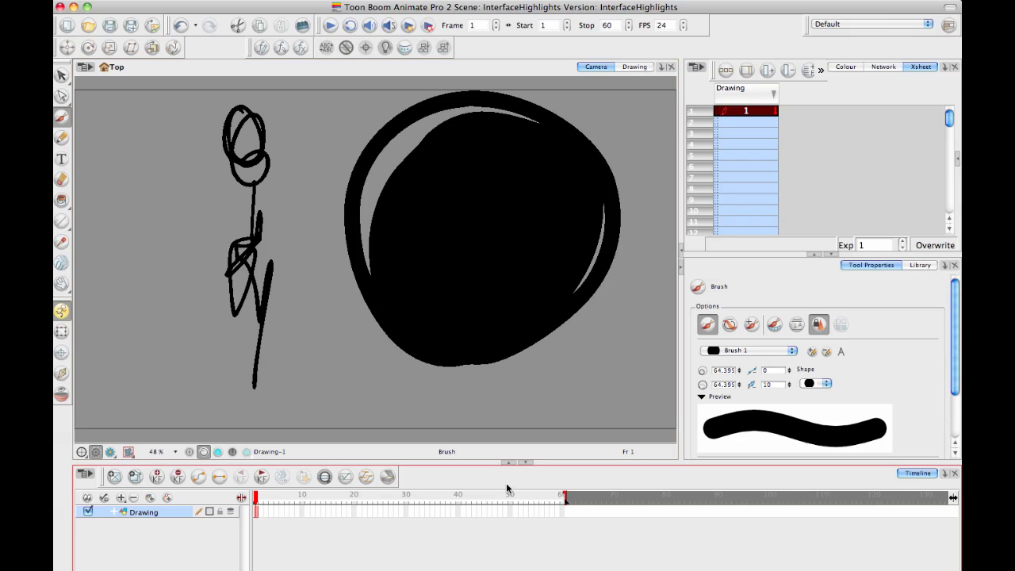
click(768, 277)
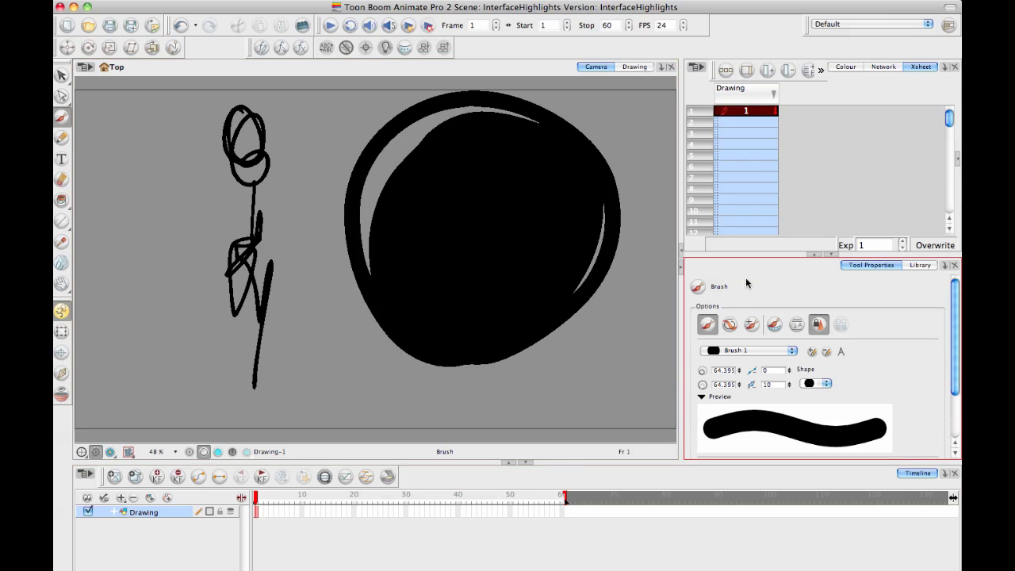
click(705, 82)
click(538, 65)
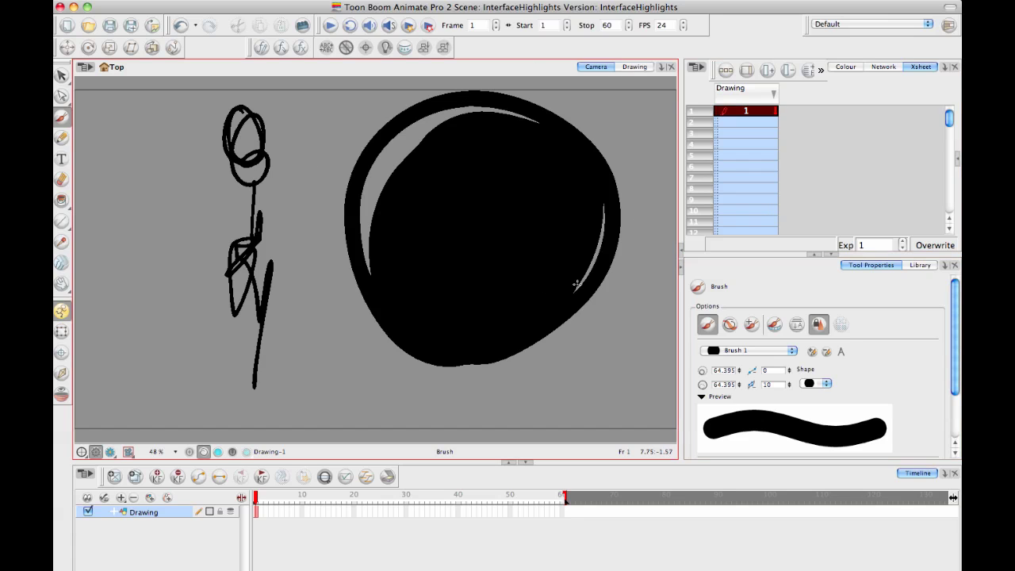
Pan the canvas, brush a wavy stroke right of the circle, and go to frame 7.
drag(585, 268, 440, 218)
drag(589, 140, 559, 352)
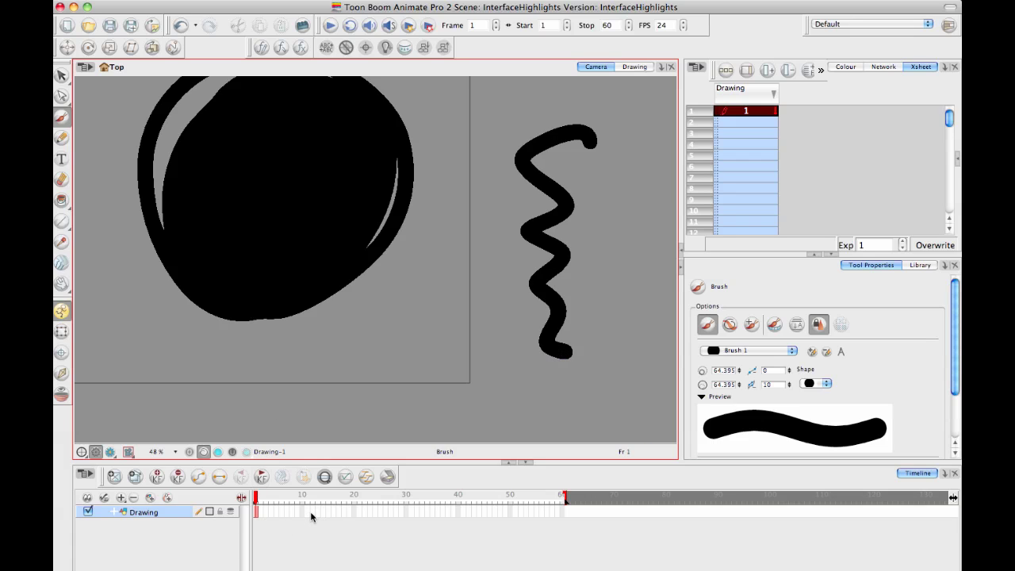
click(286, 514)
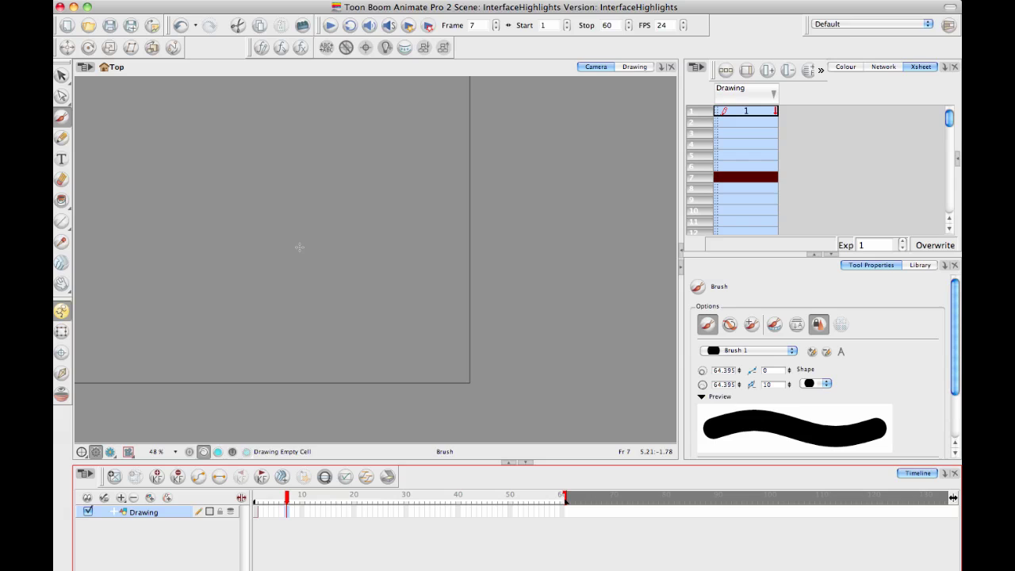
Toggle the temporary Space-bar panning mode three times.
key(space)
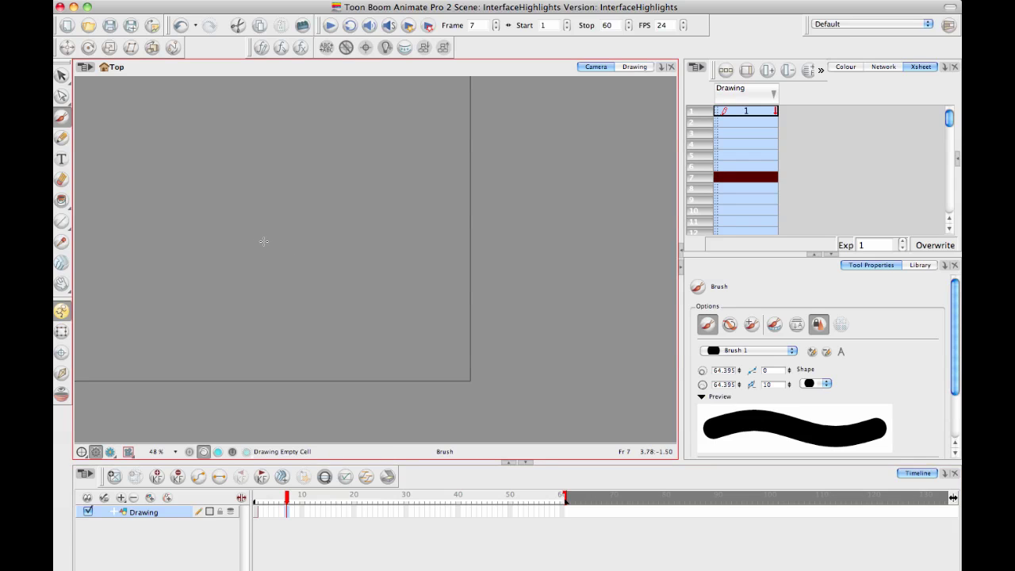
key(space)
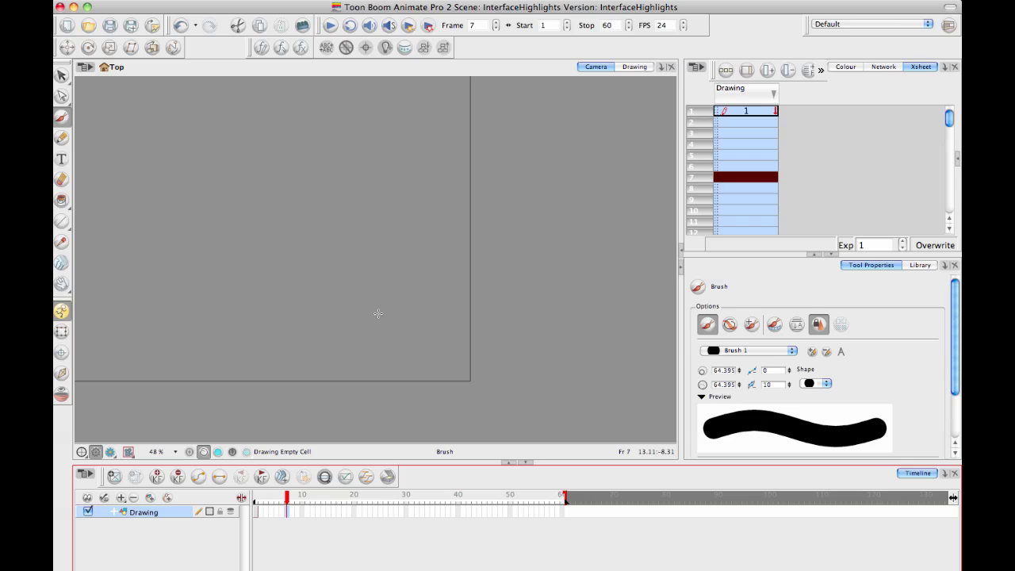
key(space)
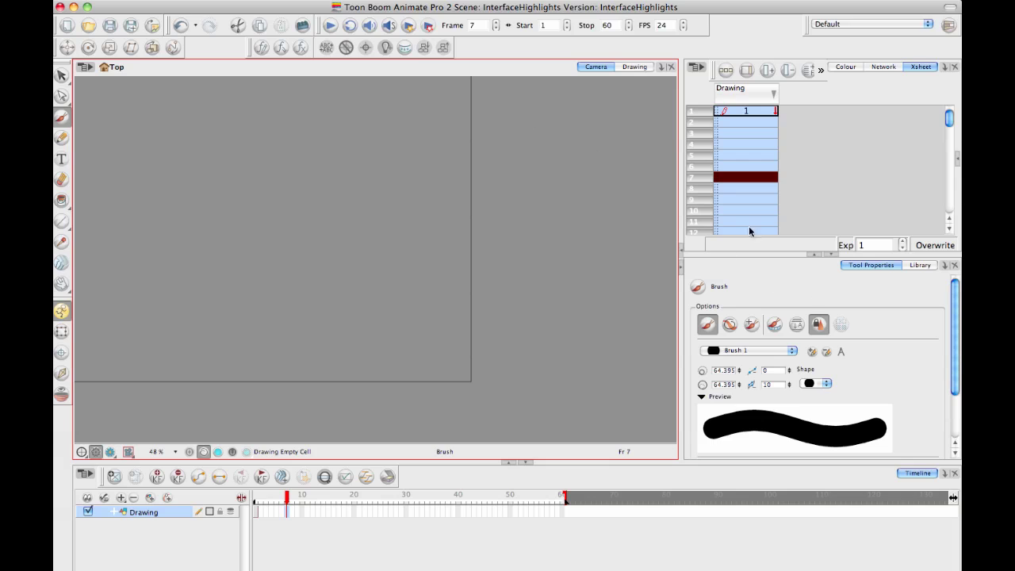
Pass the red focus to Tool Properties, then the Timeline, then back to the Camera view.
click(746, 279)
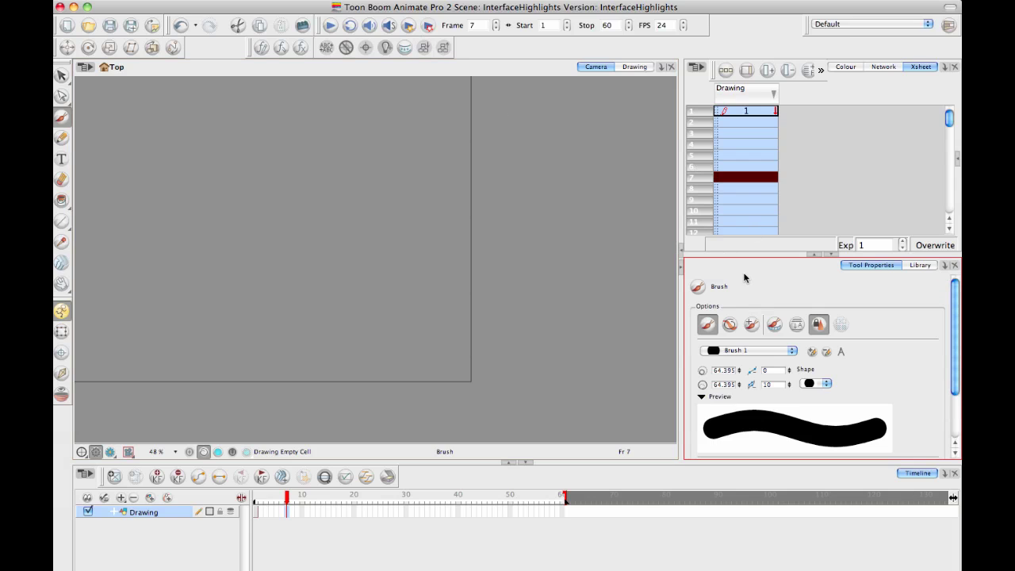
click(542, 473)
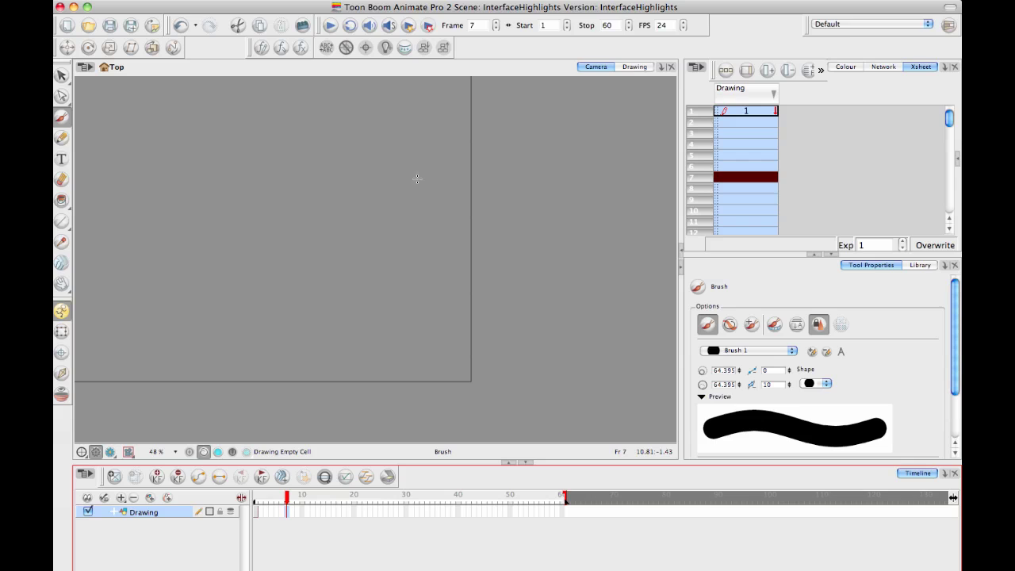
click(519, 71)
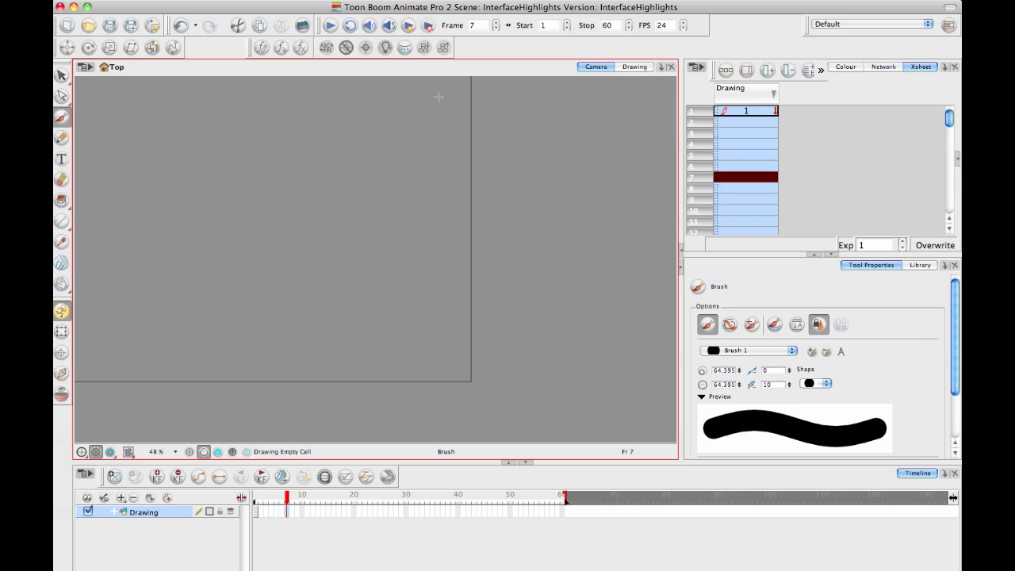
Enable Focus On Mouse Enter in the General preferences and confirm with OK.
click(104, 3)
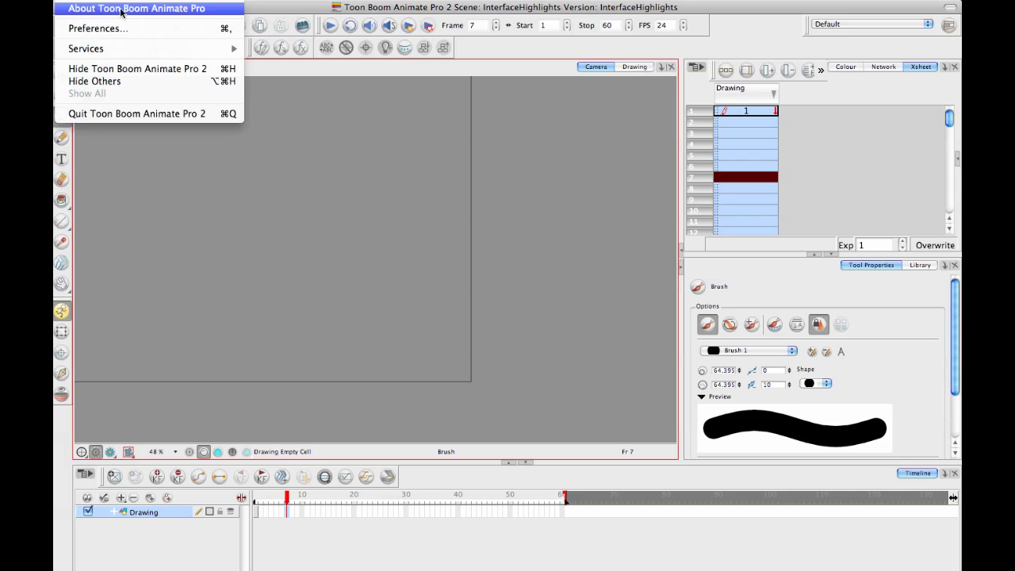
click(302, 37)
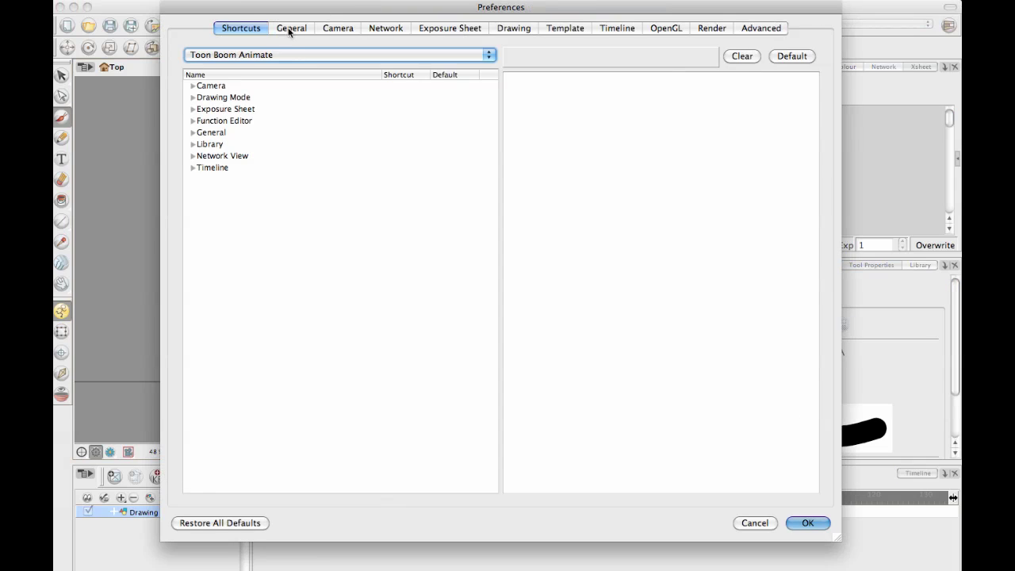
click(290, 29)
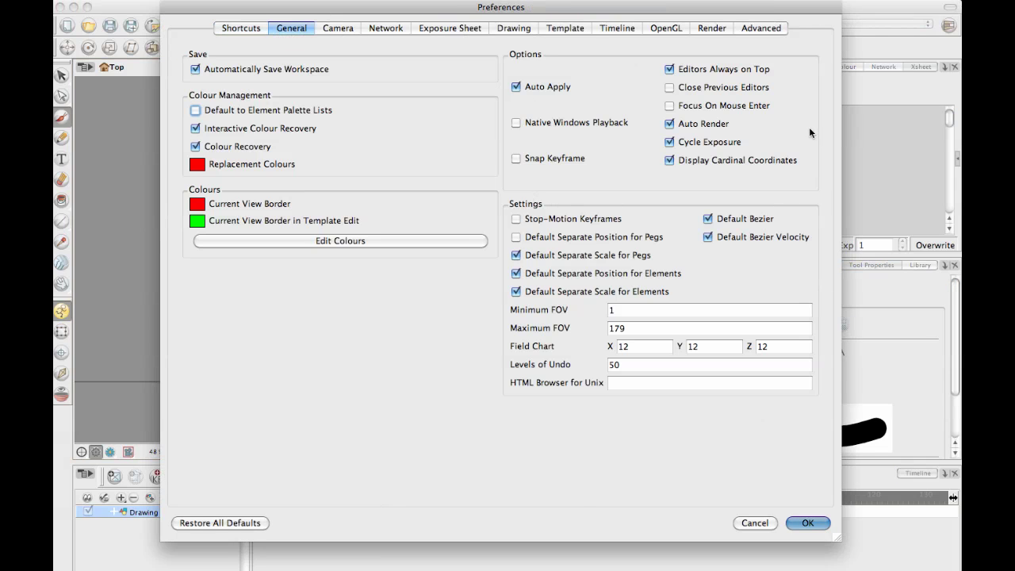
click(678, 108)
click(818, 523)
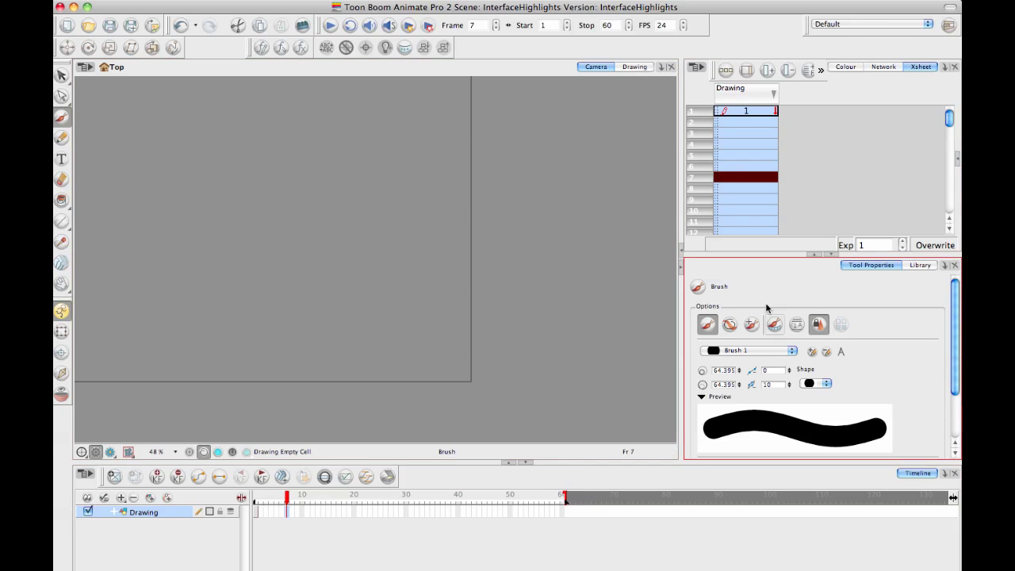
drag(625, 411, 589, 444)
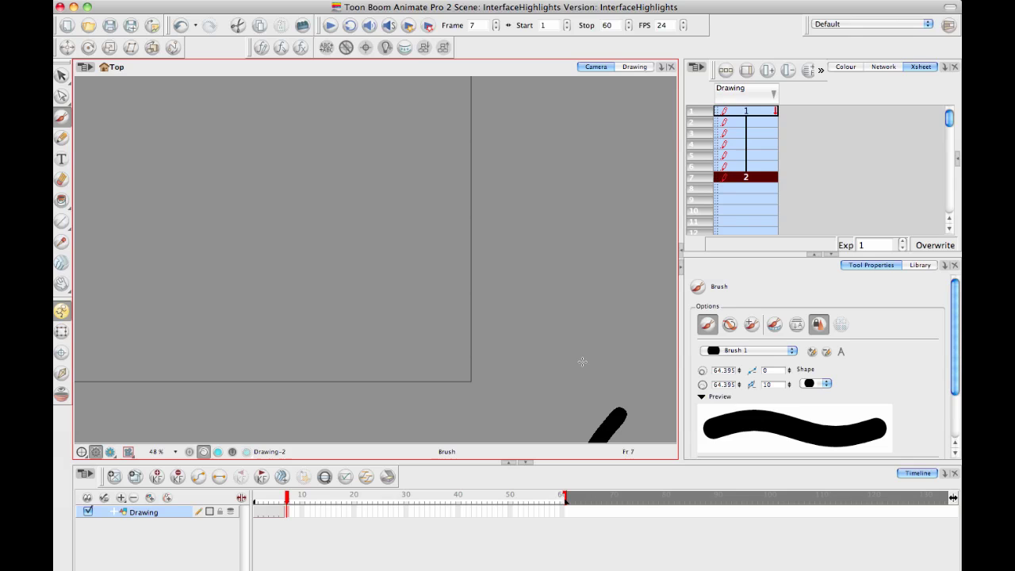
key(ctrl+z)
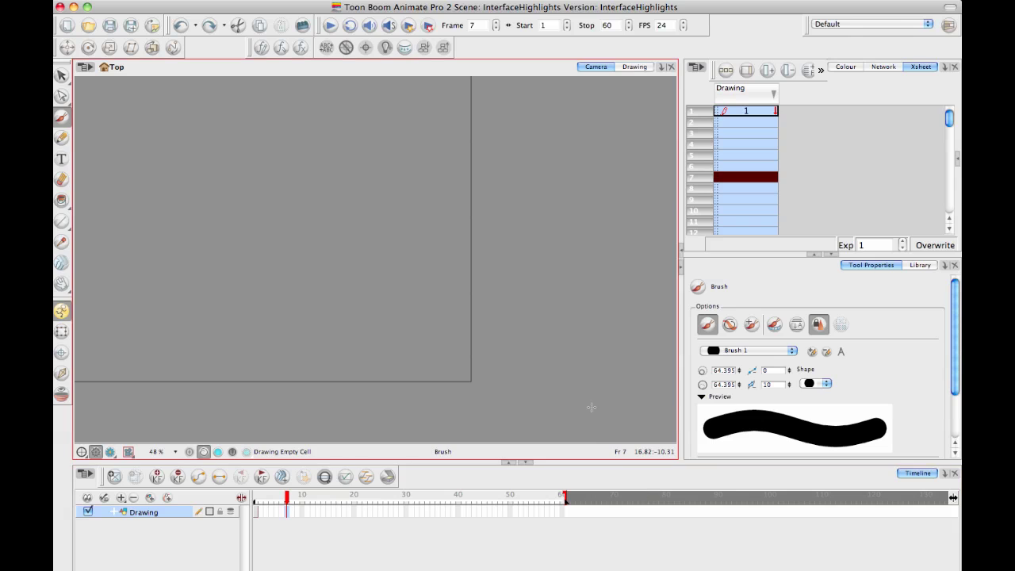
Uncheck Focus On Mouse Enter in the General preferences and confirm with OK.
click(130, 2)
click(92, 30)
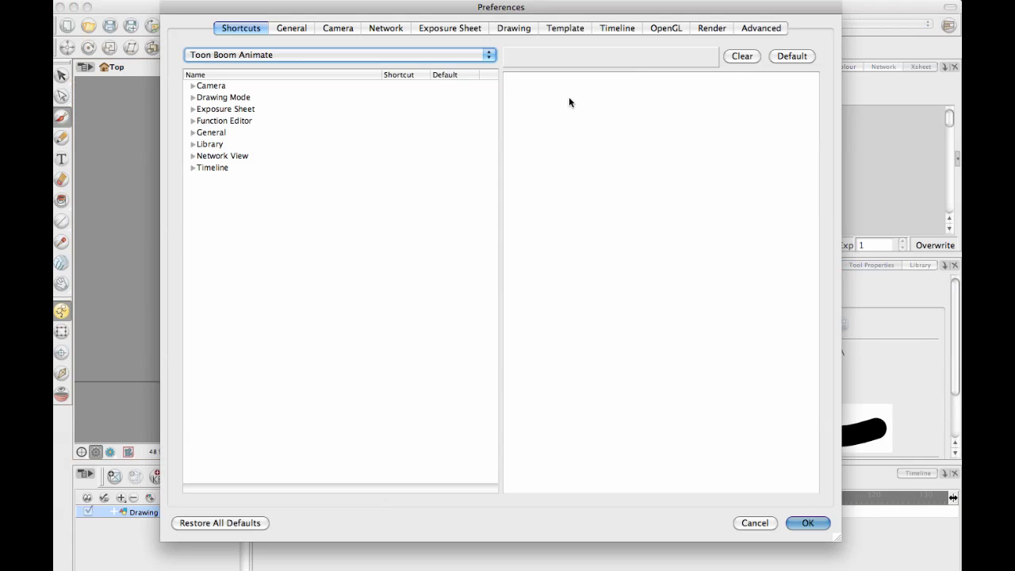
click(284, 30)
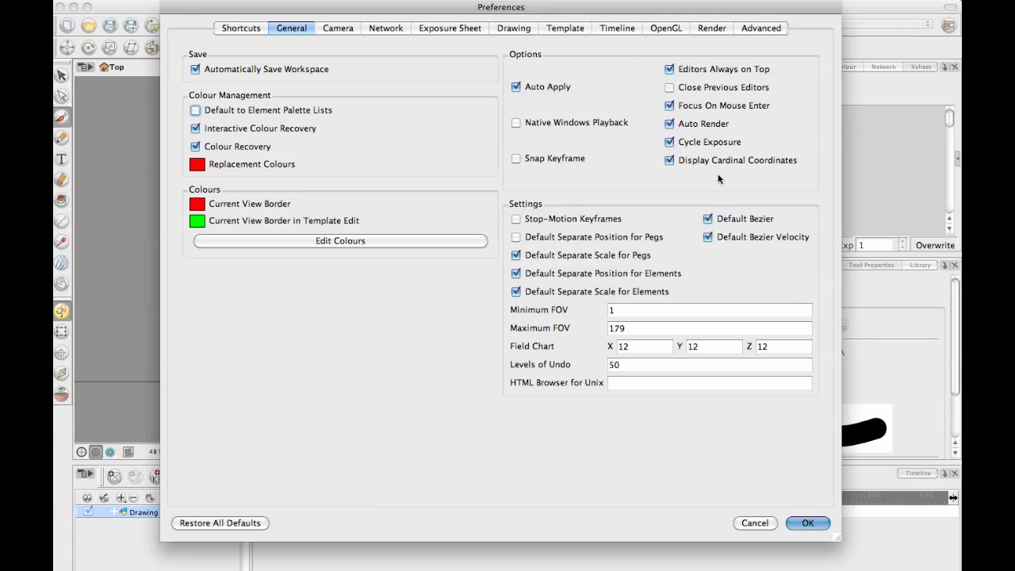
click(670, 105)
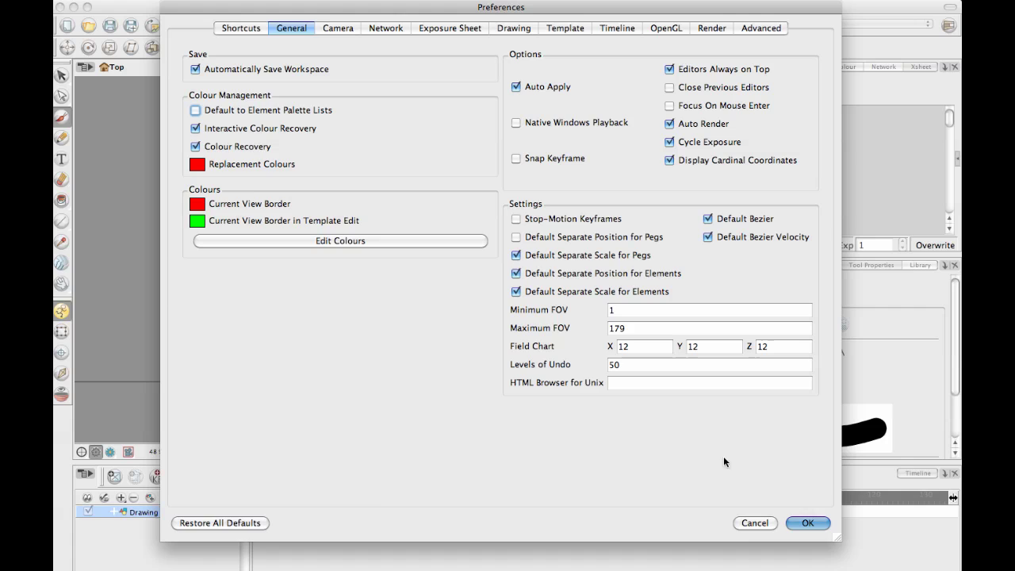
click(807, 523)
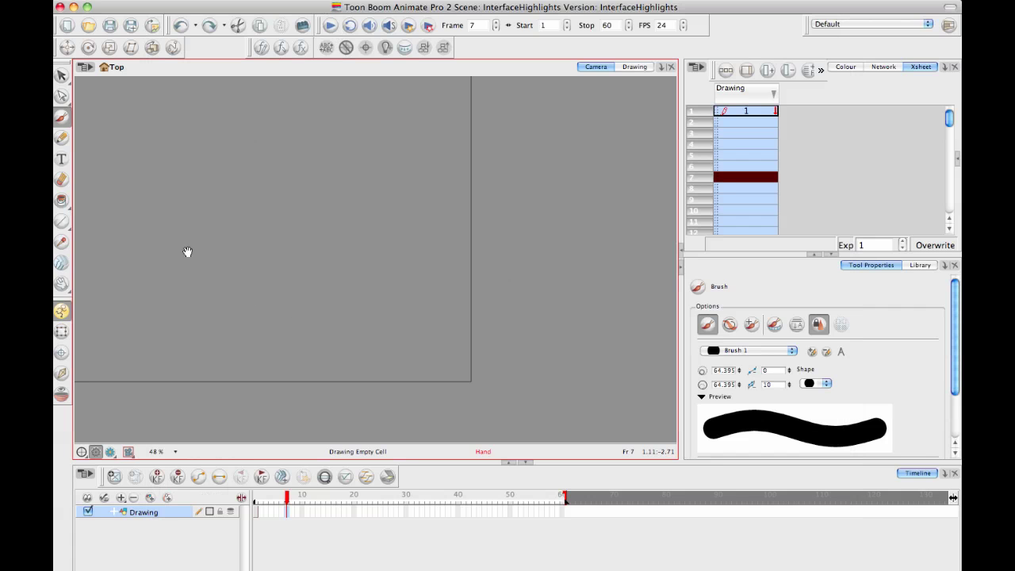
Hold Space and drag the Camera view so the camera frame fills the drawing area.
key(space)
mouse_move(186, 251)
mouse_down()
mouse_move(304, 376)
mouse_move(420, 306)
mouse_move(398, 302)
mouse_up()
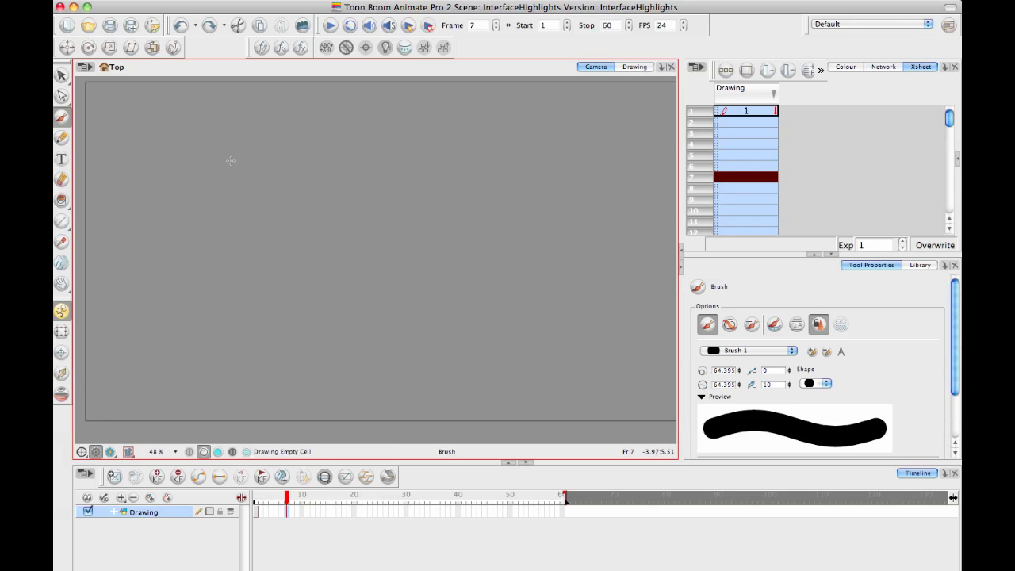
Paint four crossing black brush strokes: two arcs, a diagonal and a vertical.
mouse_move(179, 248)
mouse_down()
mouse_move(376, 152)
mouse_move(559, 210)
mouse_up()
drag(221, 103, 405, 383)
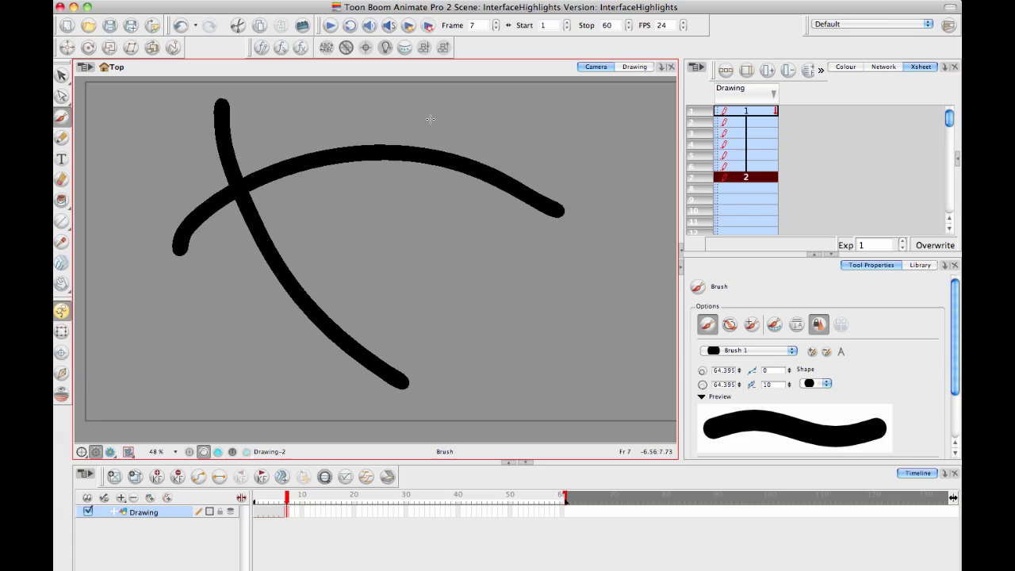
drag(428, 110, 475, 317)
mouse_move(253, 311)
mouse_down()
mouse_move(284, 277)
mouse_move(538, 254)
mouse_up()
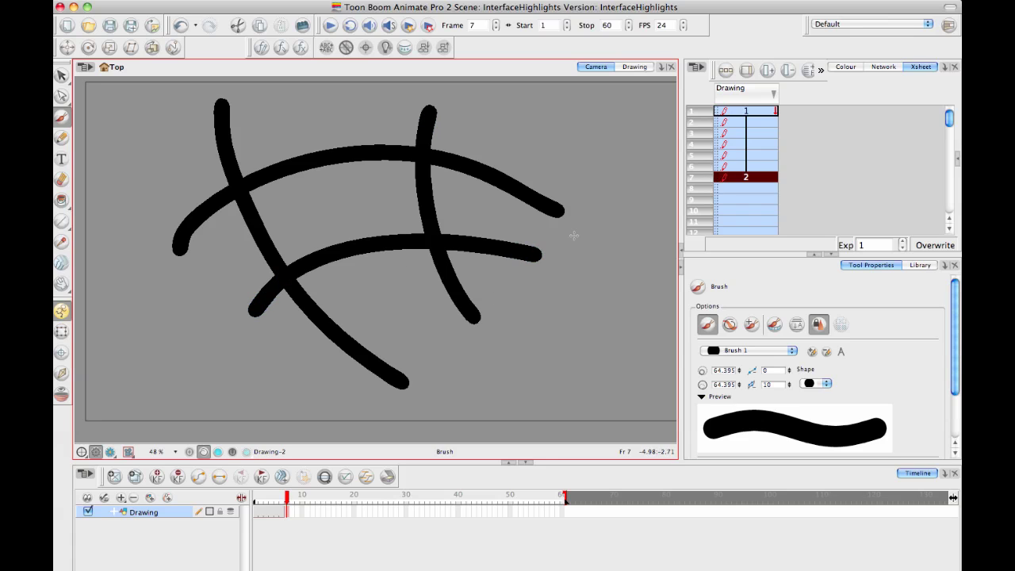
Switch to the Cutter tool from the Select tool flyout.
click(62, 94)
click(61, 75)
click(102, 96)
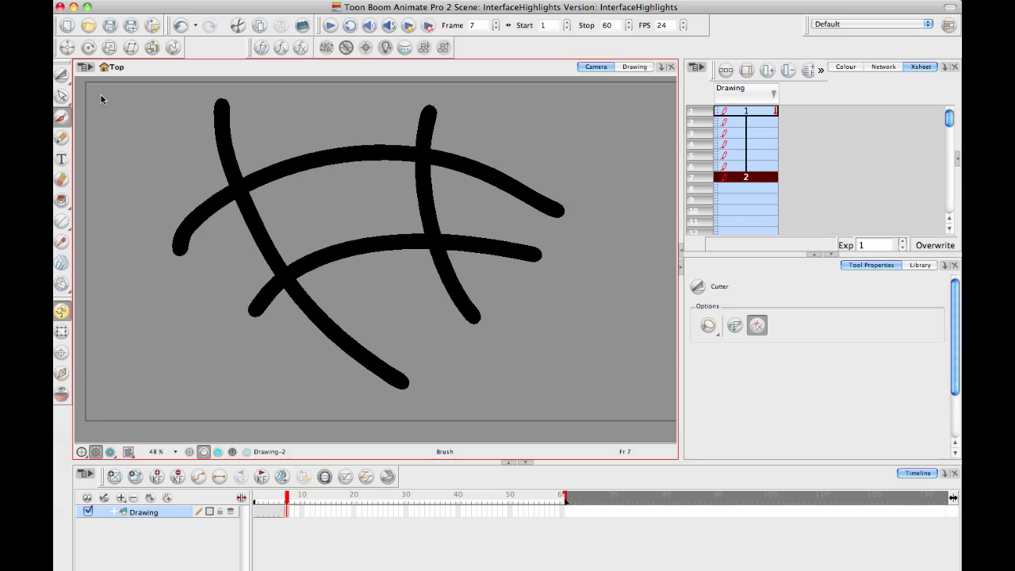
Enable Use Mouse Gesture and swipe across the overhanging stroke ends to cut them off.
click(757, 325)
drag(187, 162, 319, 117)
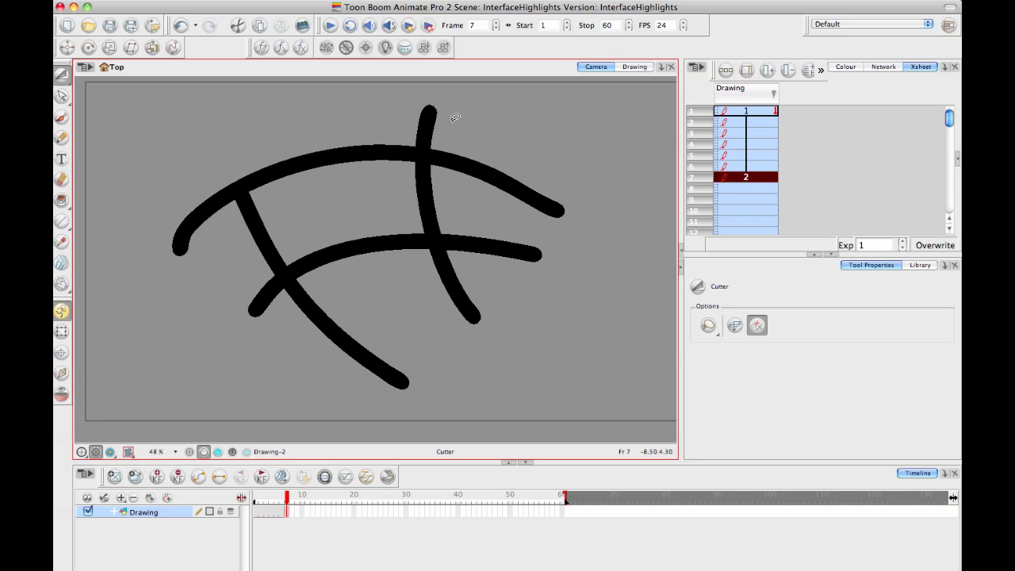
drag(424, 117, 440, 120)
mouse_move(505, 140)
mouse_down()
mouse_move(514, 234)
mouse_move(541, 303)
mouse_up()
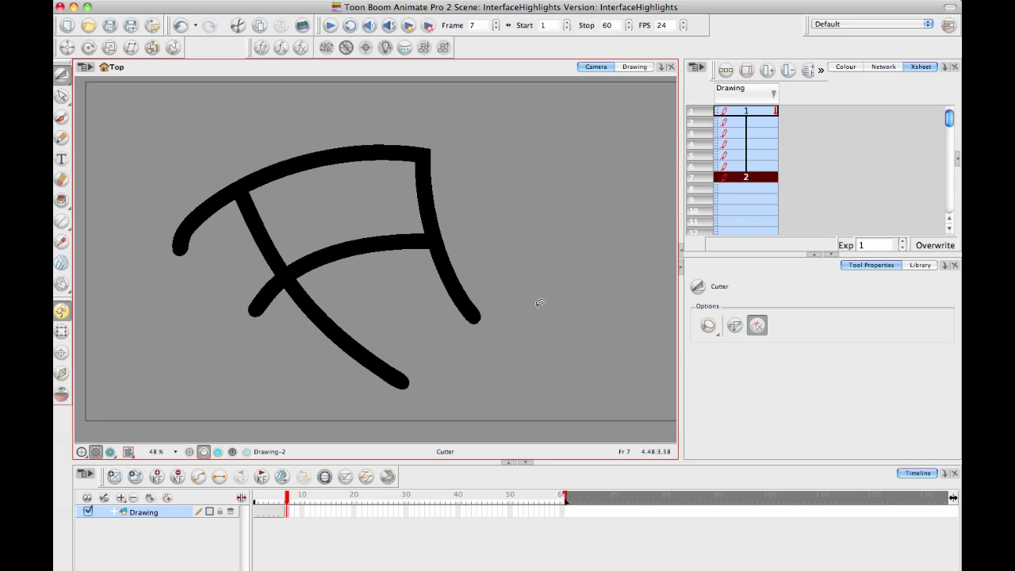
drag(474, 279, 266, 421)
mouse_move(329, 386)
mouse_down()
mouse_move(272, 283)
mouse_move(262, 300)
mouse_up()
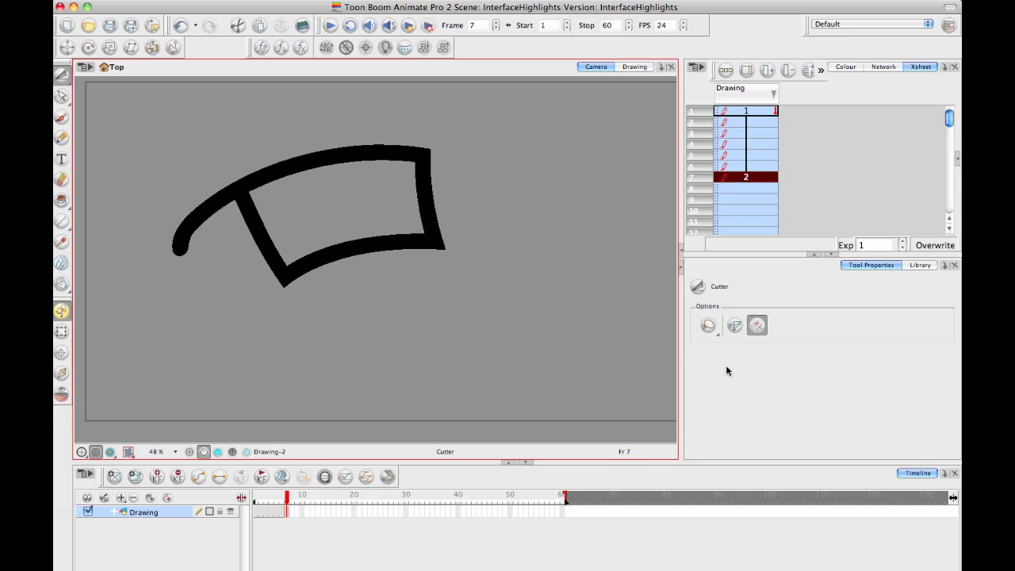
Set the Cutter mode to Lasso and lasso away the leftover curved stroke on the left.
click(710, 327)
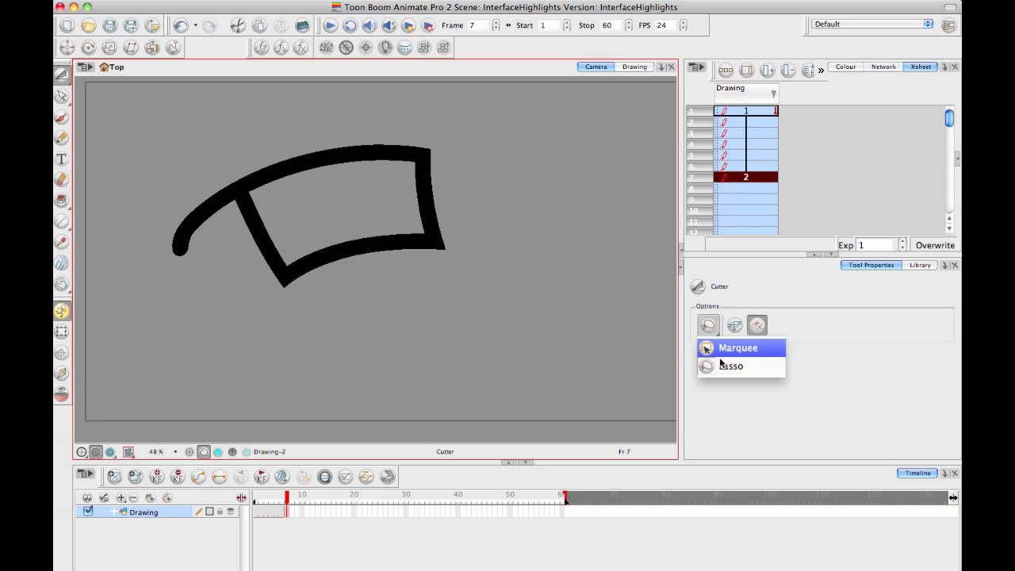
click(741, 367)
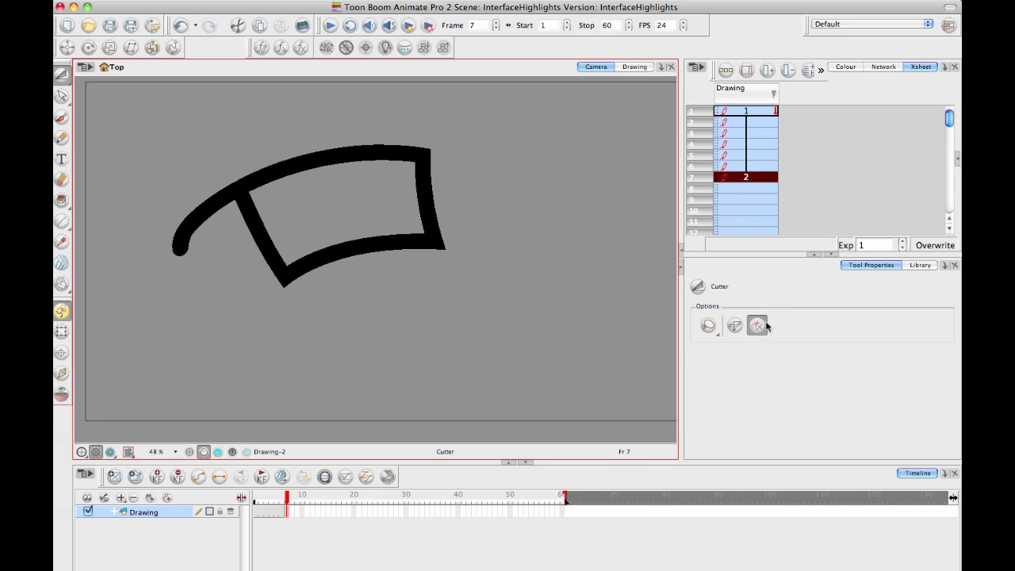
click(707, 327)
click(730, 364)
click(708, 326)
click(718, 367)
drag(185, 136, 227, 392)
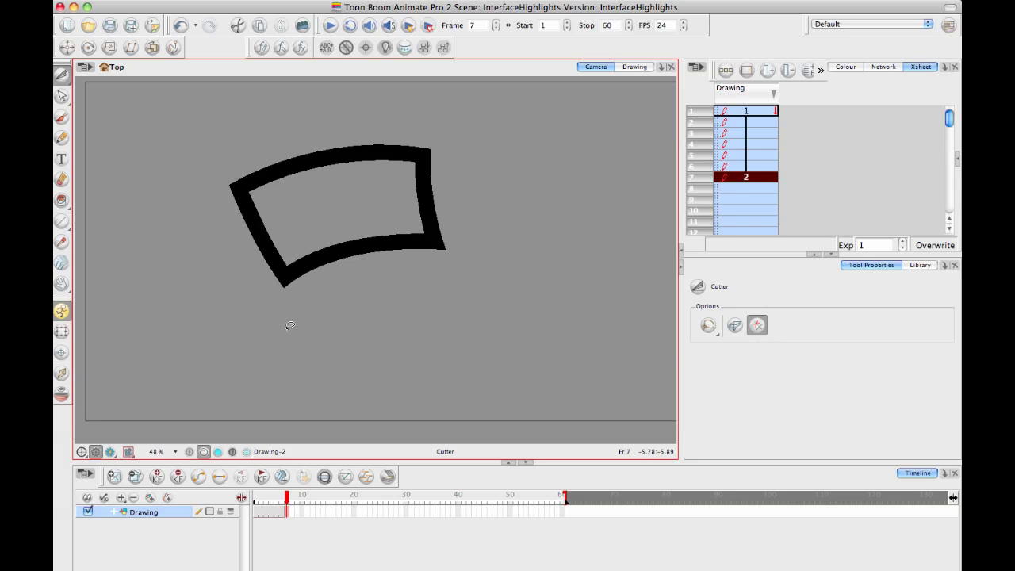